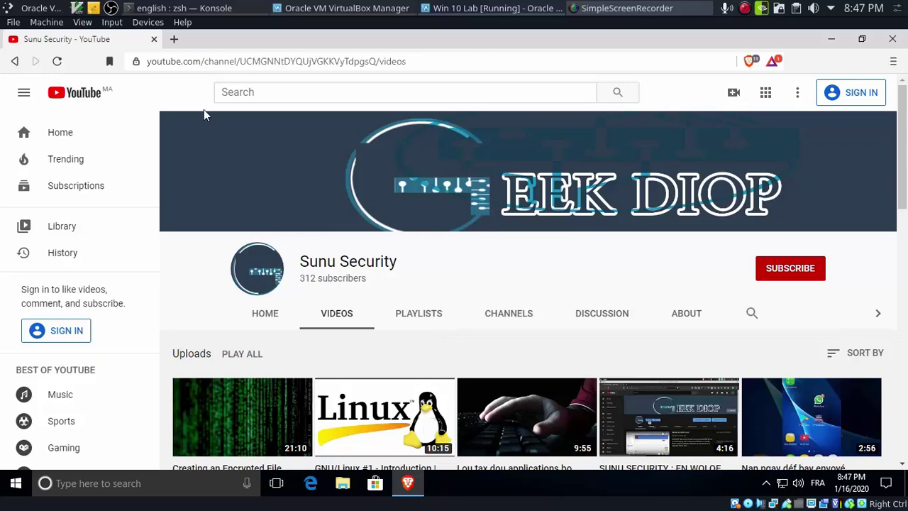
# - Load google.com in a new browser tab and dismiss the Translate prompt
pyautogui.click(172, 41)
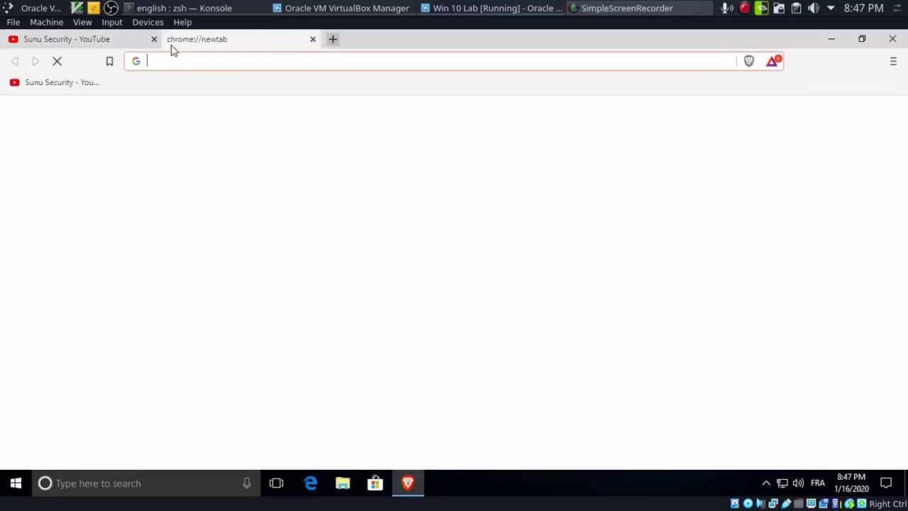
pyautogui.write('goo')
pyautogui.press('Return')
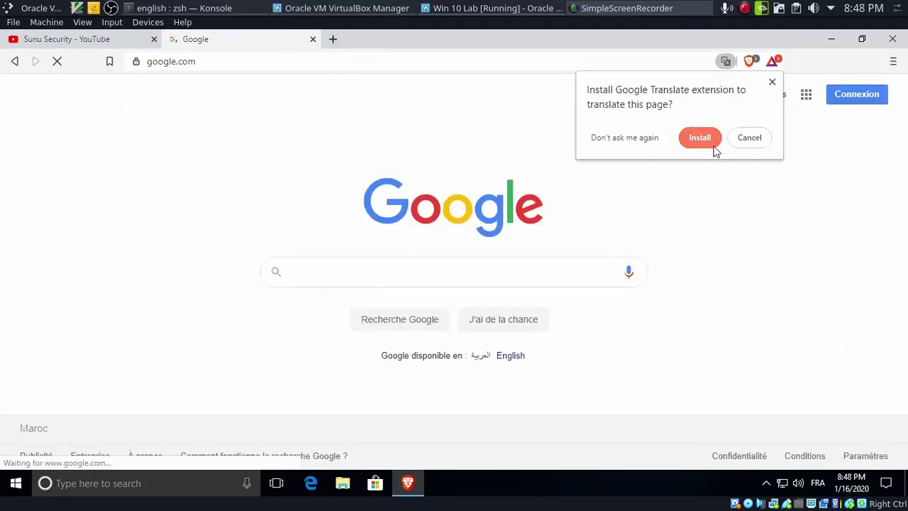
pyautogui.click(748, 140)
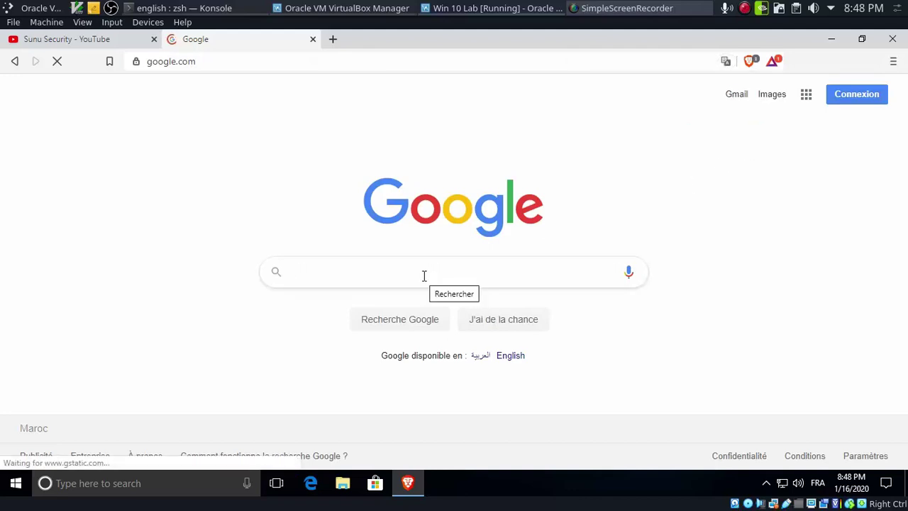
# - Search for 'virtualbox' and open the official Oracle VM VirtualBox result
pyautogui.write('vir')
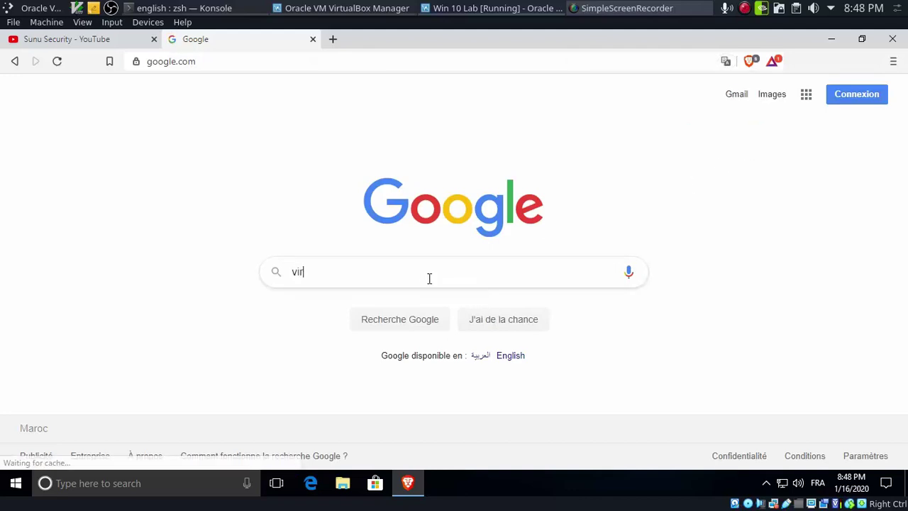
pyautogui.write('tualbox')
pyautogui.press('Return')
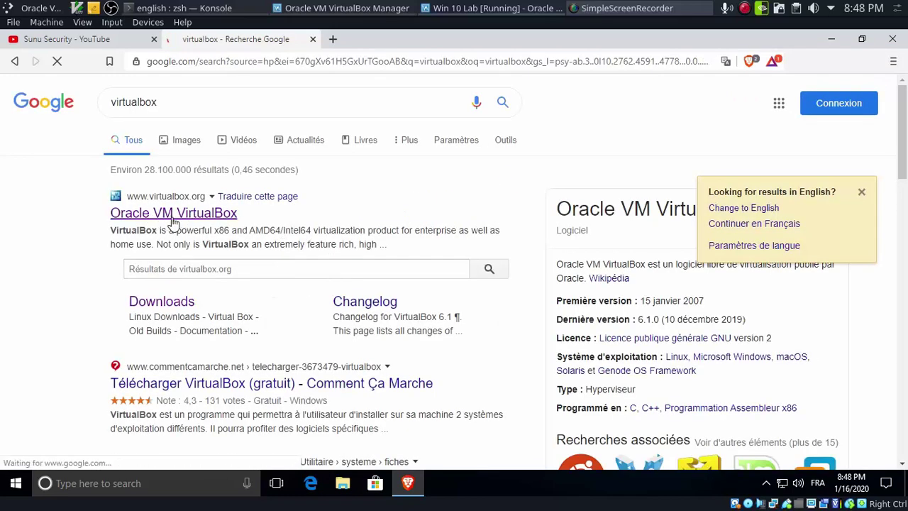
pyautogui.click(168, 219)
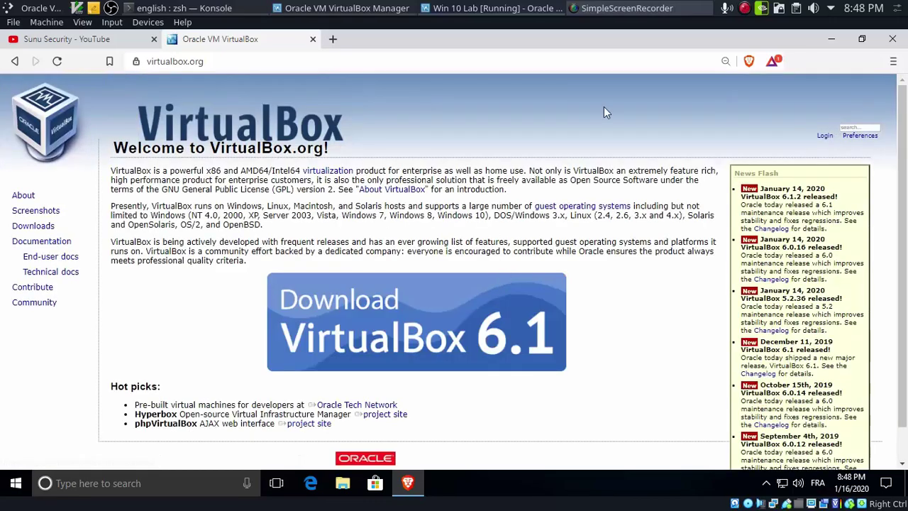
# - Go to the VirtualBox 6.1 downloads page on virtualbox.org
pyautogui.moveTo(325, 170); pyautogui.dragTo(188, 262)
pyautogui.click(174, 294)
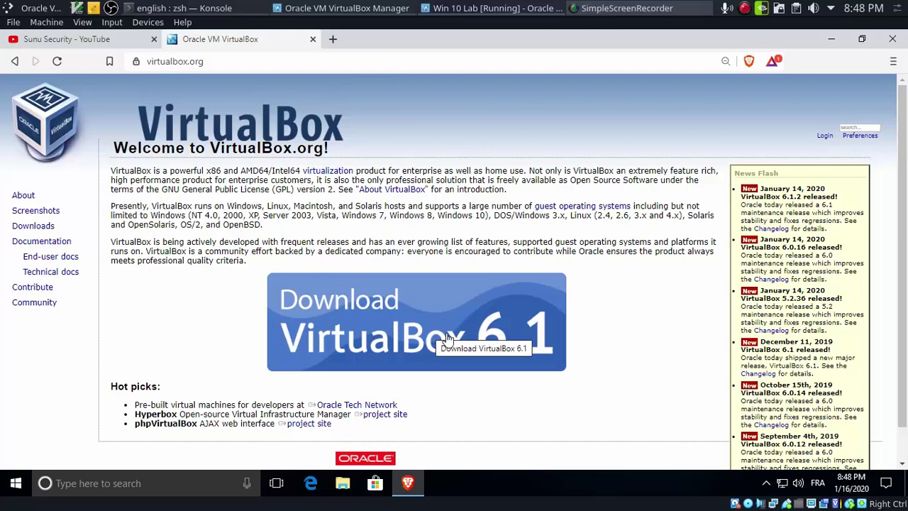
pyautogui.click(392, 327)
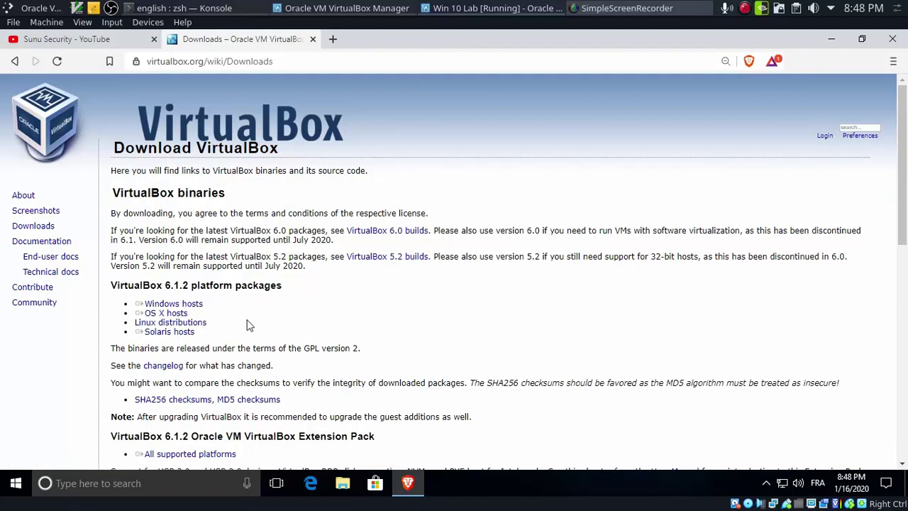
pyautogui.moveTo(234, 334); pyautogui.dragTo(181, 314)
pyautogui.click(188, 296)
pyautogui.moveTo(163, 285); pyautogui.dragTo(121, 290)
pyautogui.click(209, 344)
# - Save the VirtualBox-6.1.2-135663-Win.exe Windows hosts installer to the Desktop
pyautogui.tripleClick(164, 305)
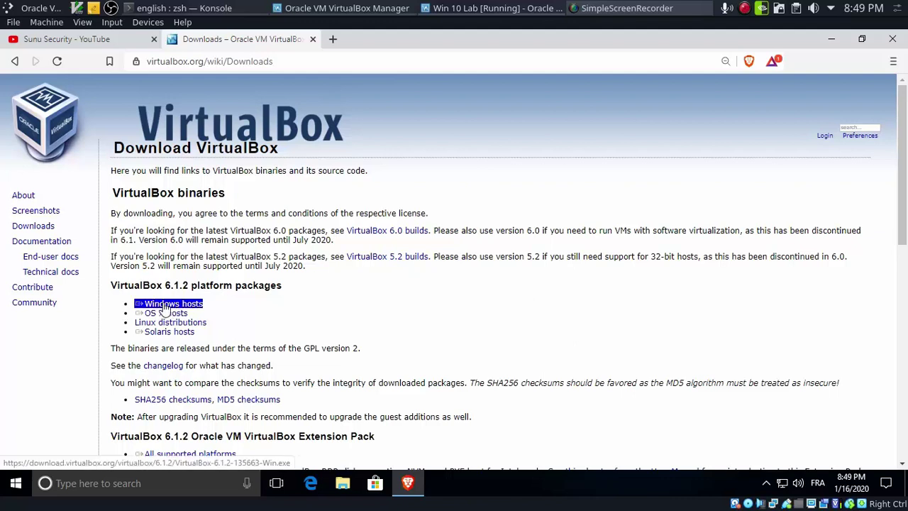
pyautogui.click(164, 305)
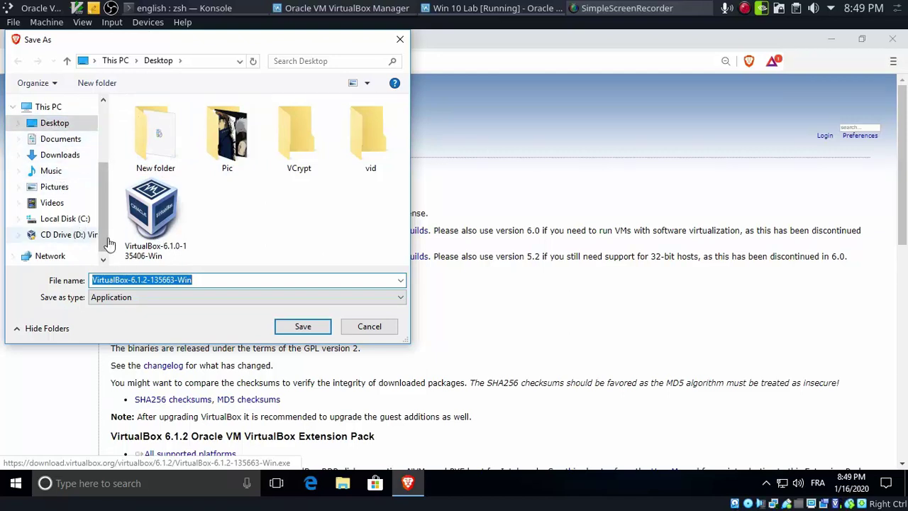
pyautogui.click(301, 327)
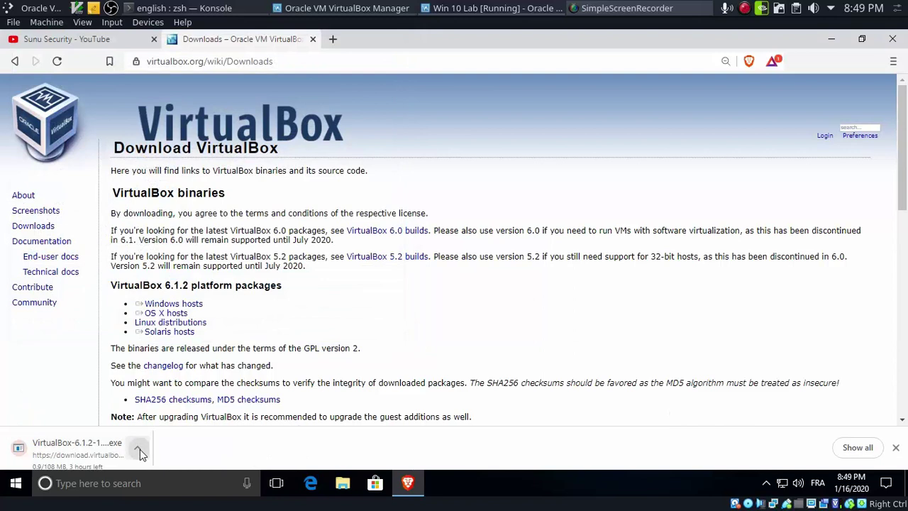
pyautogui.click(139, 449)
# - Cancel the VirtualBox installer download and load google.com in the same tab
pyautogui.click(167, 425)
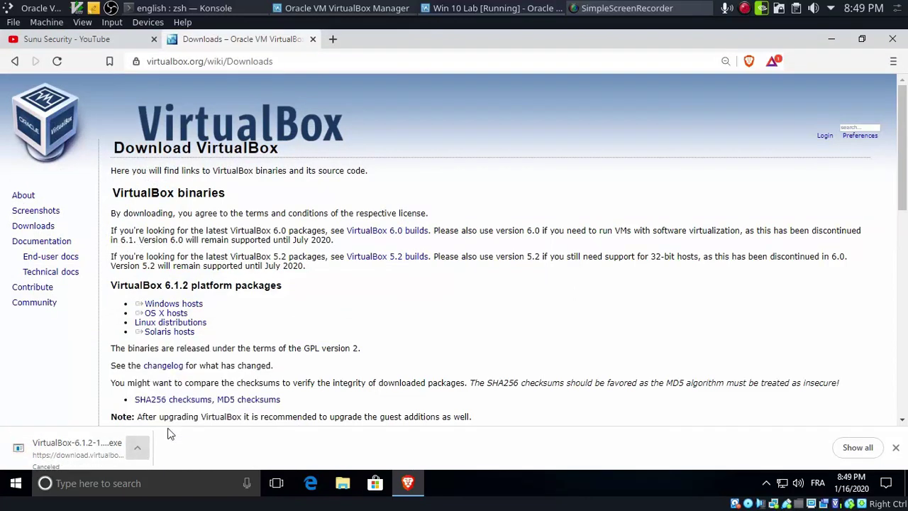
pyautogui.doubleClick(227, 60)
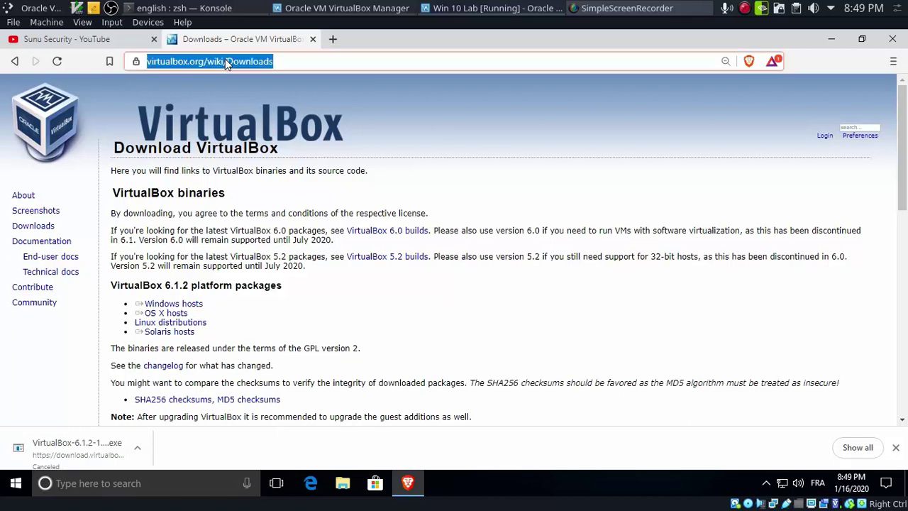
pyautogui.hotkey('ctrl', 'a')
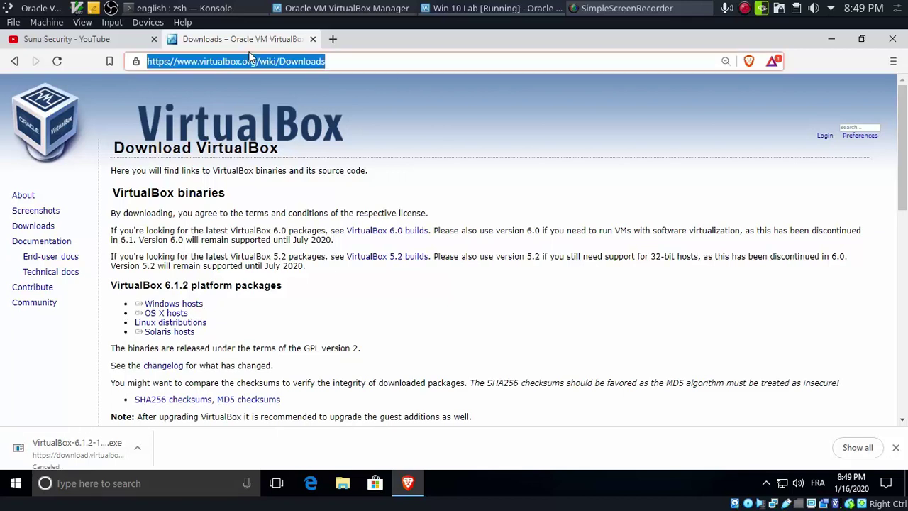
pyautogui.write('goo')
pyautogui.press('Return')
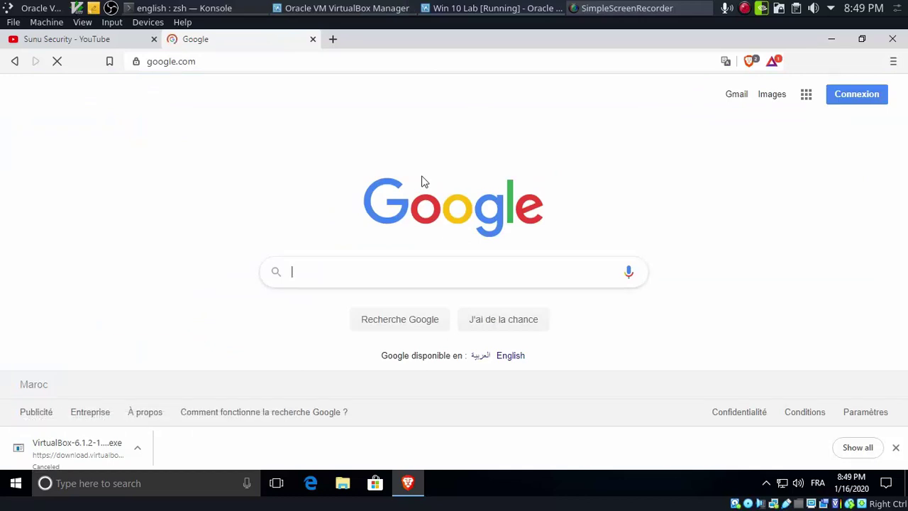
# - Search for 'ubuntu' and open the ubuntu.com homepage
pyautogui.write('ubuntu')
pyautogui.click(333, 282)
pyautogui.press('Return')
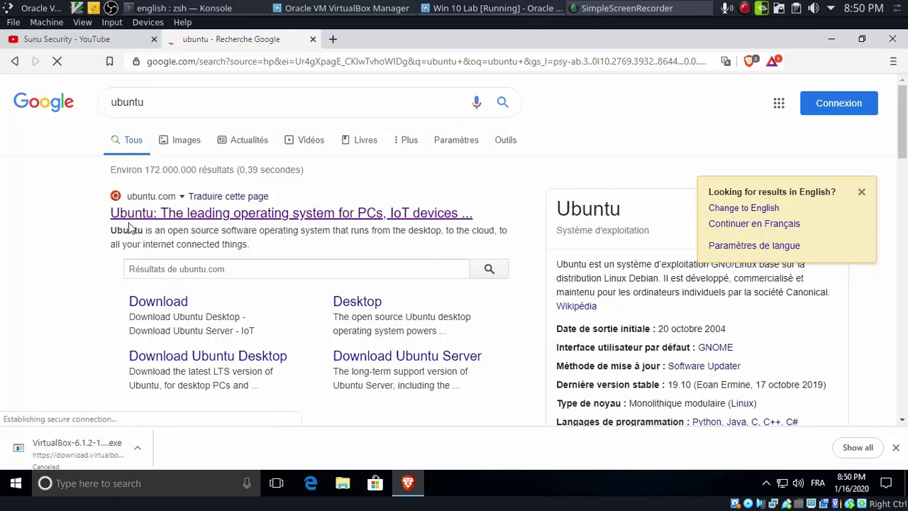
pyautogui.click(147, 221)
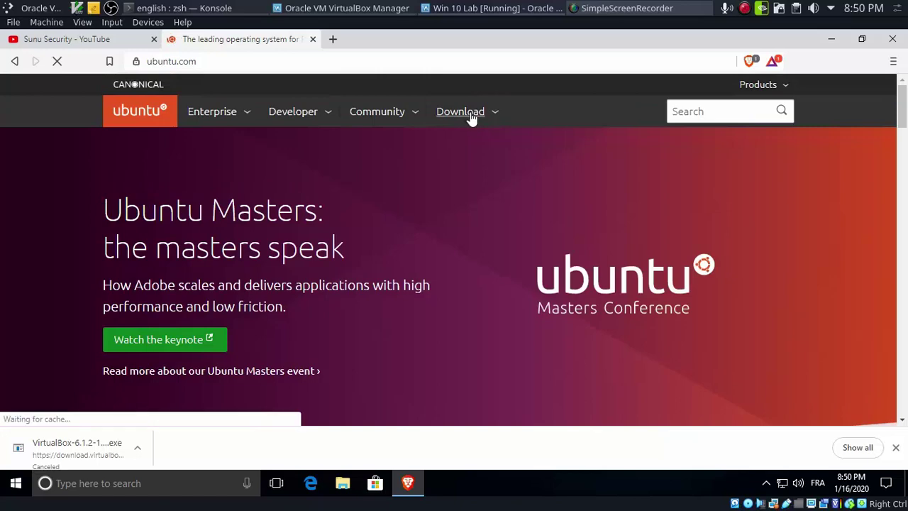
# - Start the Ubuntu Desktop 18.04 LTS download, cancel the duplicate save, and minimise Brave
pyautogui.click(471, 115)
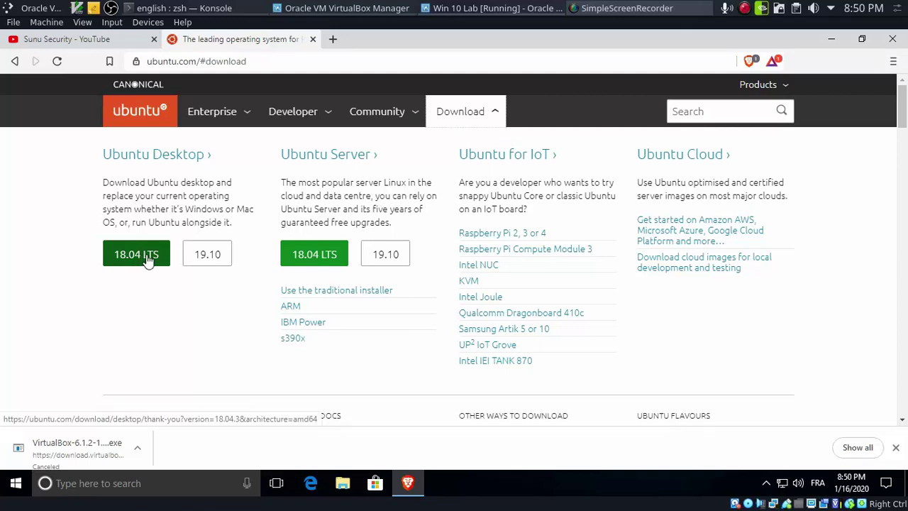
pyautogui.click(148, 261)
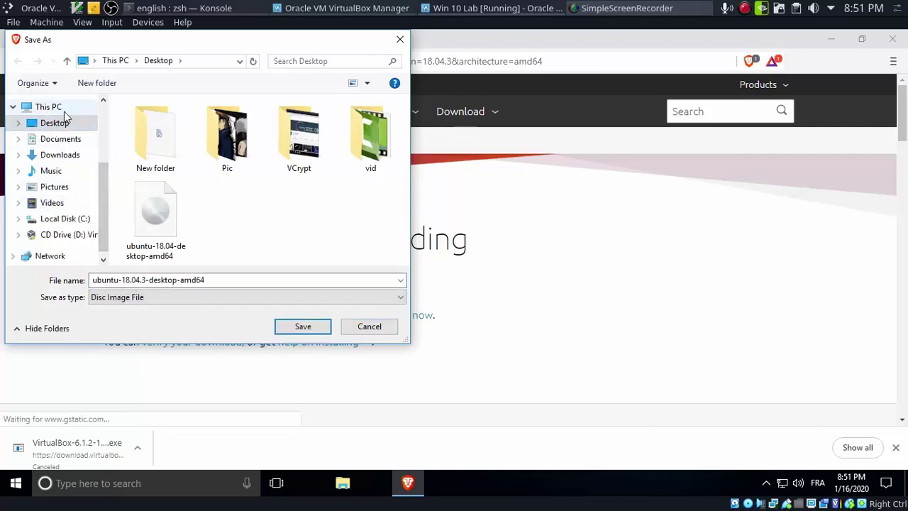
pyautogui.click(302, 331)
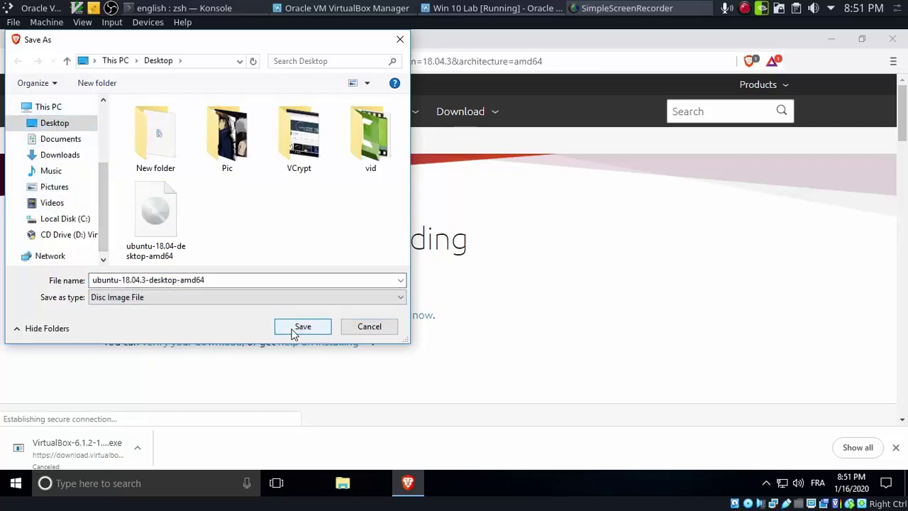
pyautogui.click(359, 326)
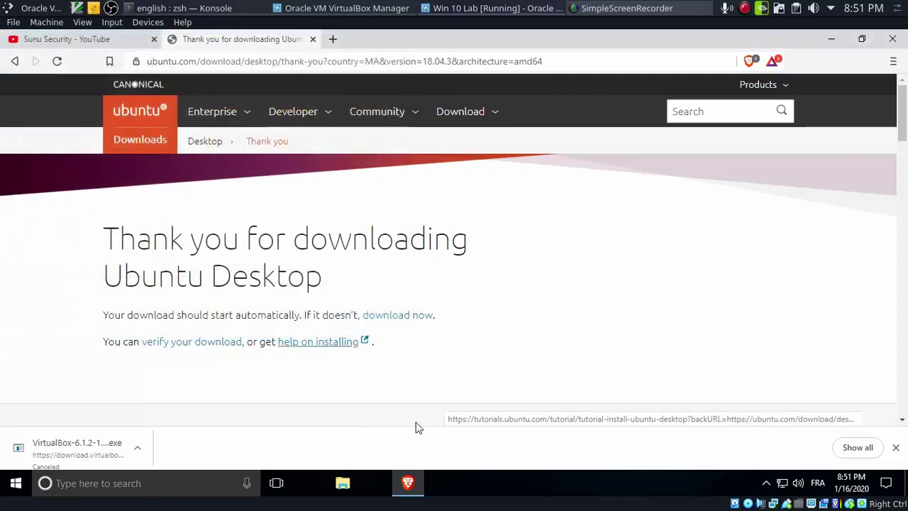
pyautogui.click(413, 487)
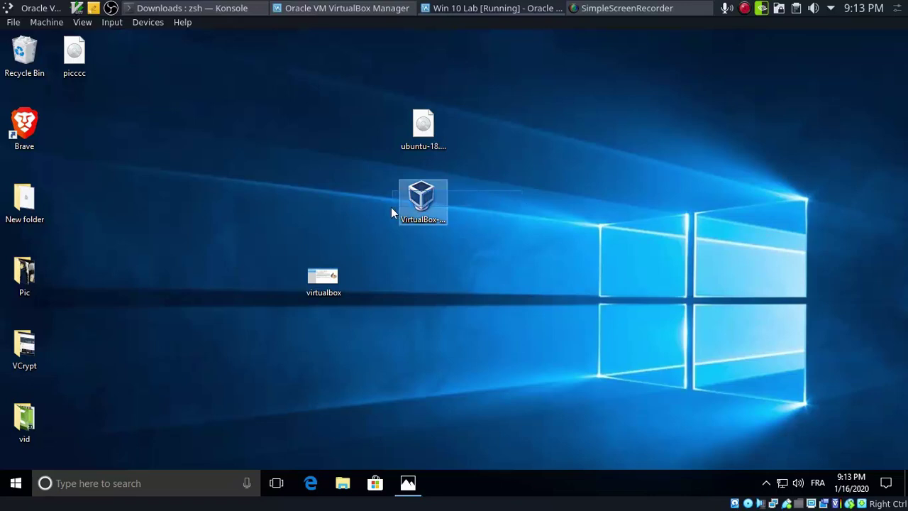
pyautogui.click(428, 211)
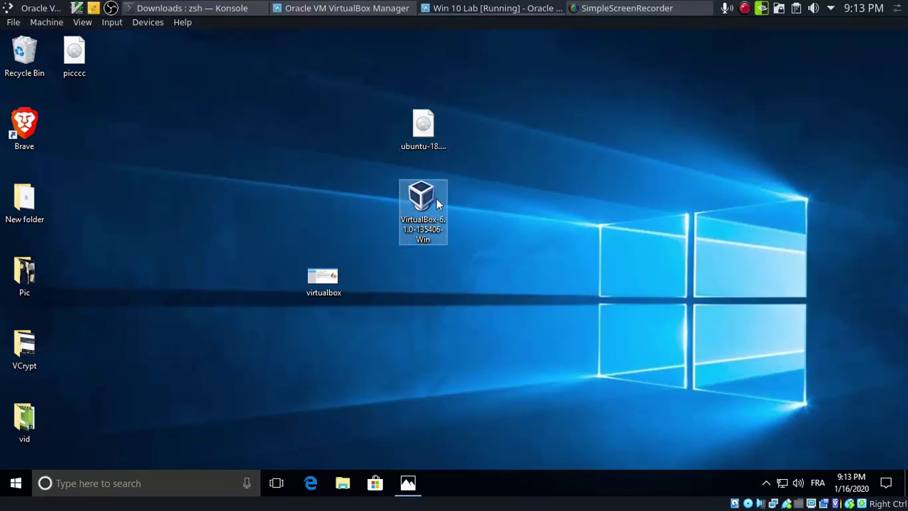
pyautogui.click(425, 141)
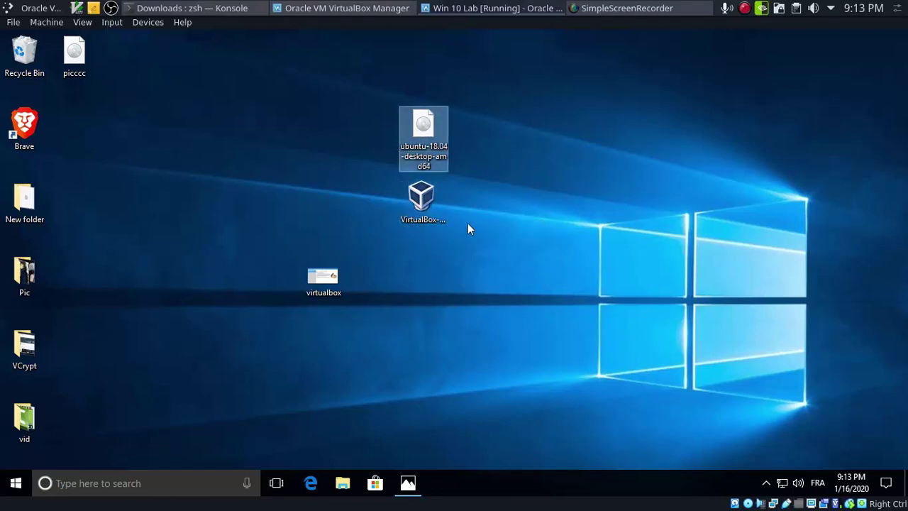
pyautogui.click(467, 224)
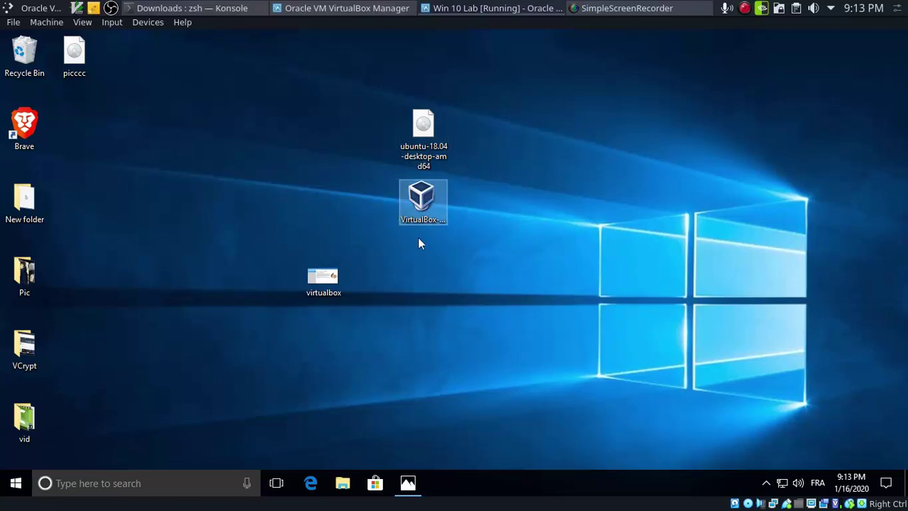
pyautogui.moveTo(438, 263); pyautogui.dragTo(411, 211)
pyautogui.click(312, 282)
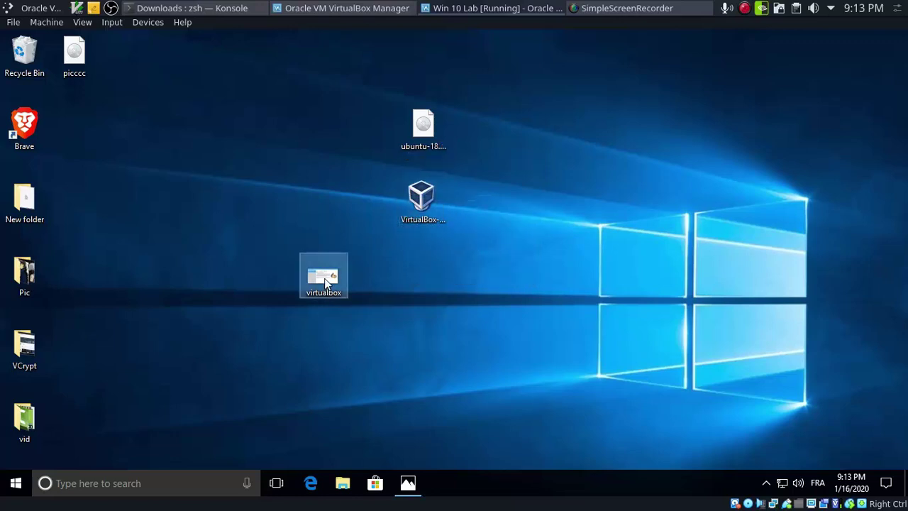
# - Reopen virtualbox.png, close the blank duplicate window, and restore Photos from full screen
pyautogui.click(406, 483)
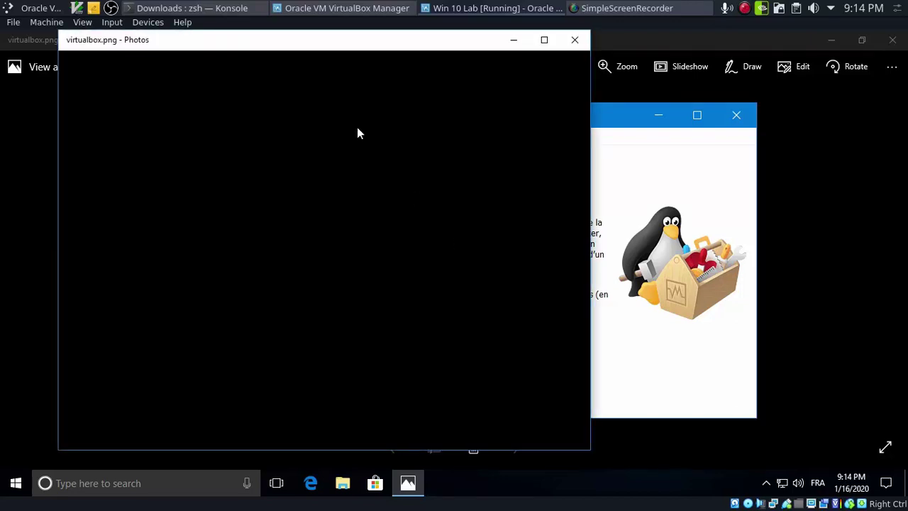
pyautogui.click(572, 40)
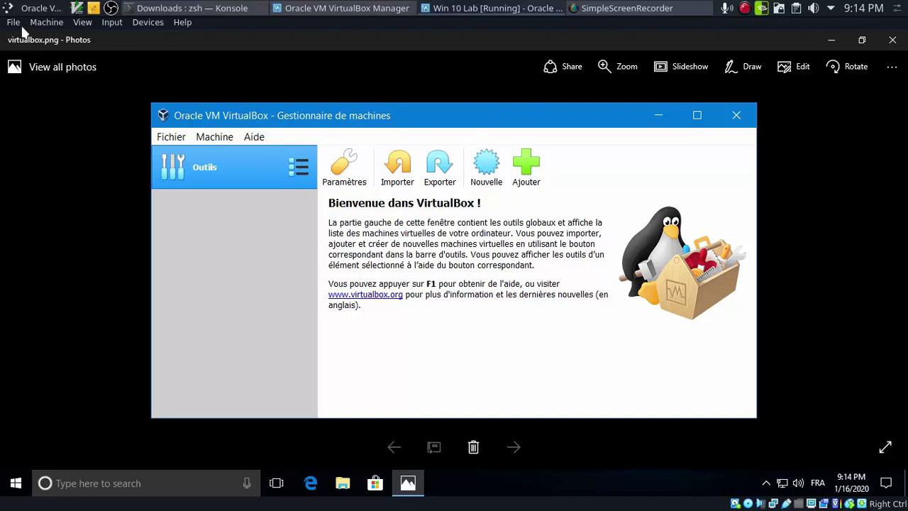
pyautogui.doubleClick(245, 41)
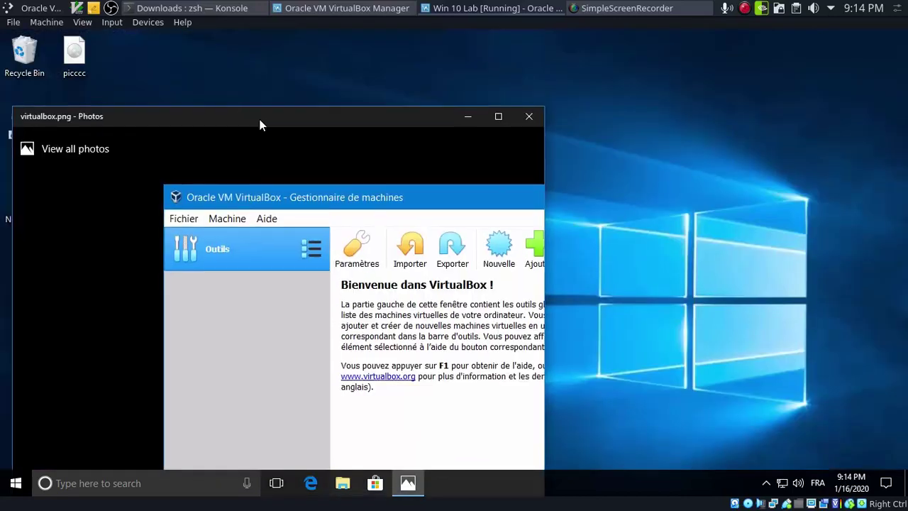
# - Power off the Windows 10 lab VM and bring VirtualBox Manager to the front
pyautogui.click(13, 22)
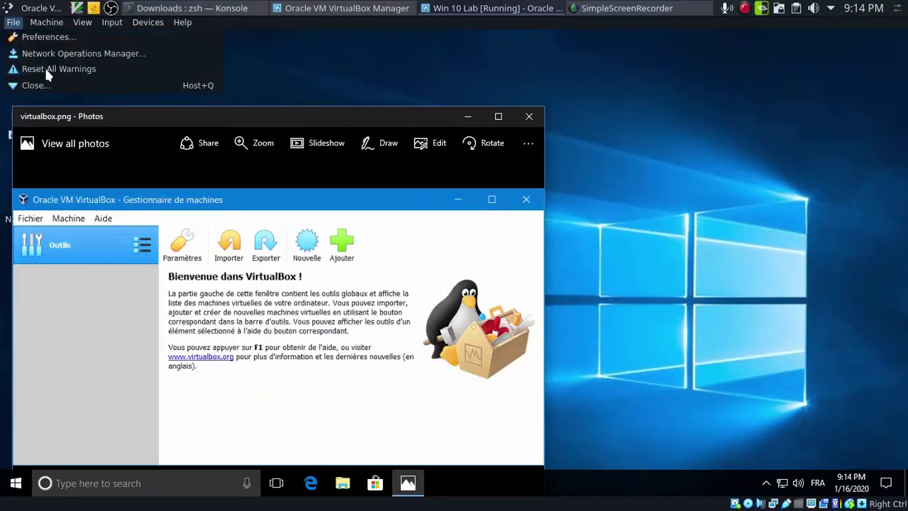
pyautogui.moveTo(47, 23)
pyautogui.moveTo(18, 25)
pyautogui.click(51, 86)
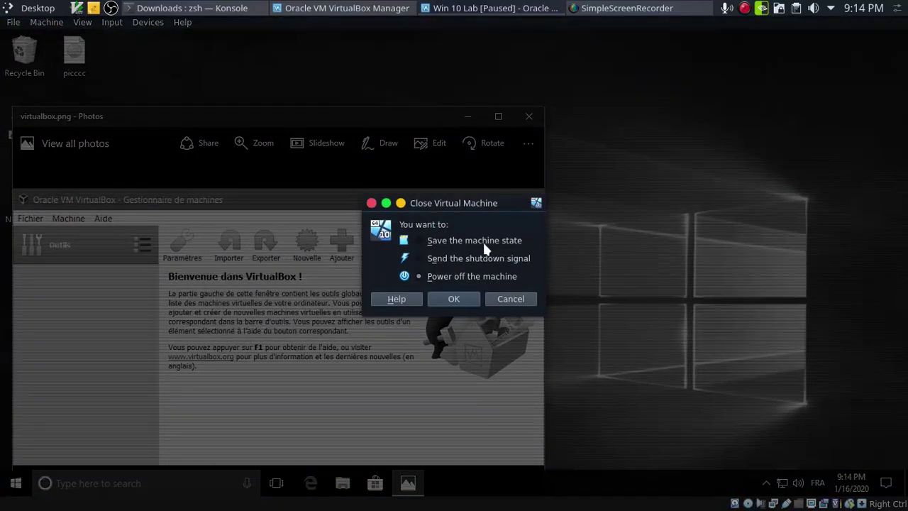
pyautogui.click(453, 300)
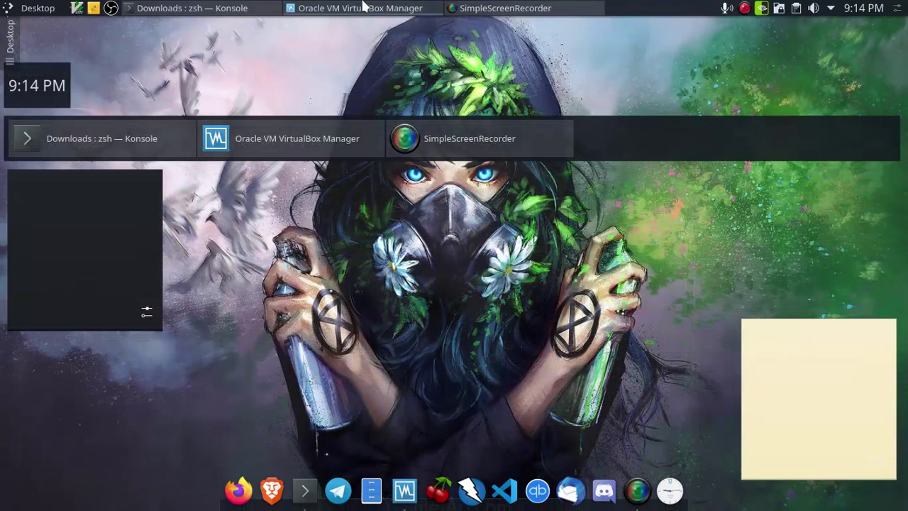
pyautogui.click(363, 5)
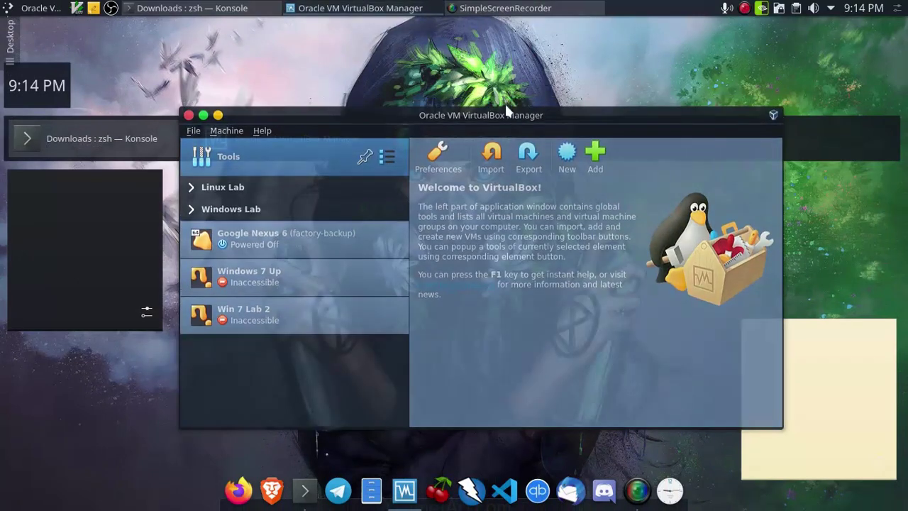
pyautogui.moveTo(515, 111); pyautogui.dragTo(440, 143)
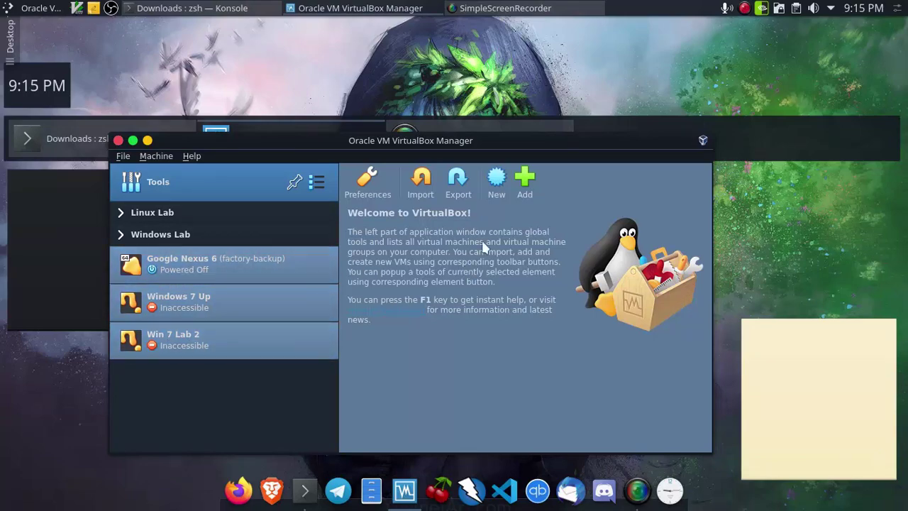
# - Create a new VM named 'Ubuntu' keeping the default 1024 MB of memory
pyautogui.click(491, 190)
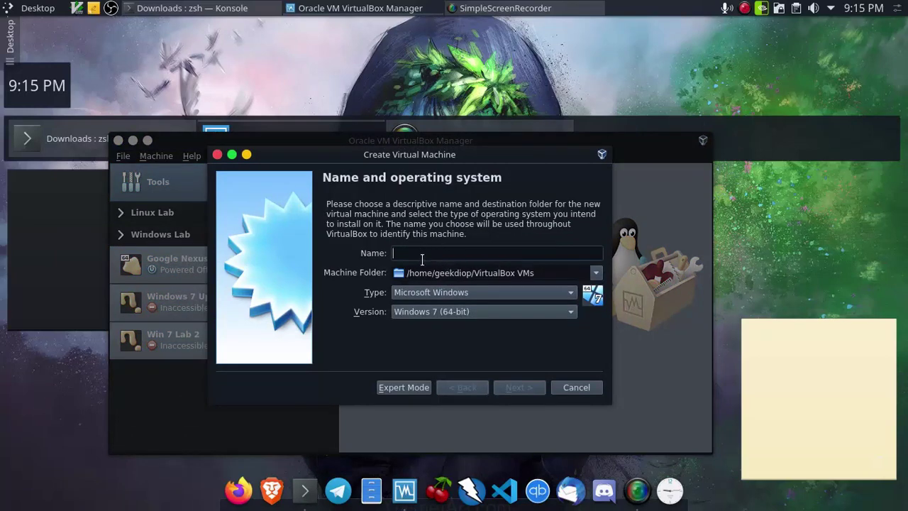
pyautogui.write('Ubuntu')
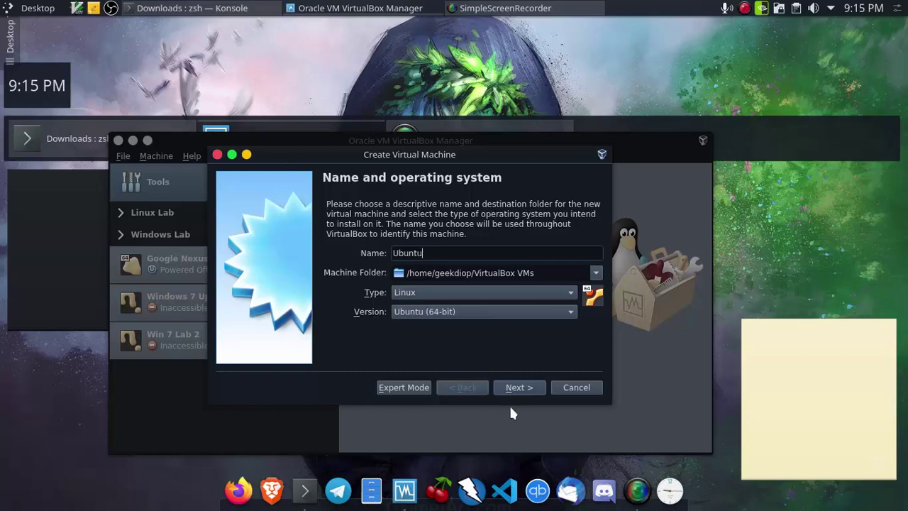
pyautogui.click(518, 388)
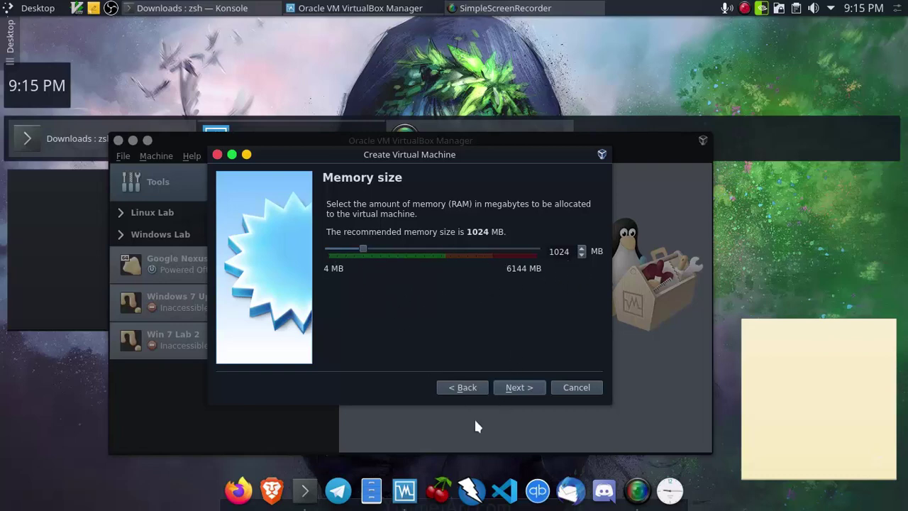
pyautogui.click(520, 388)
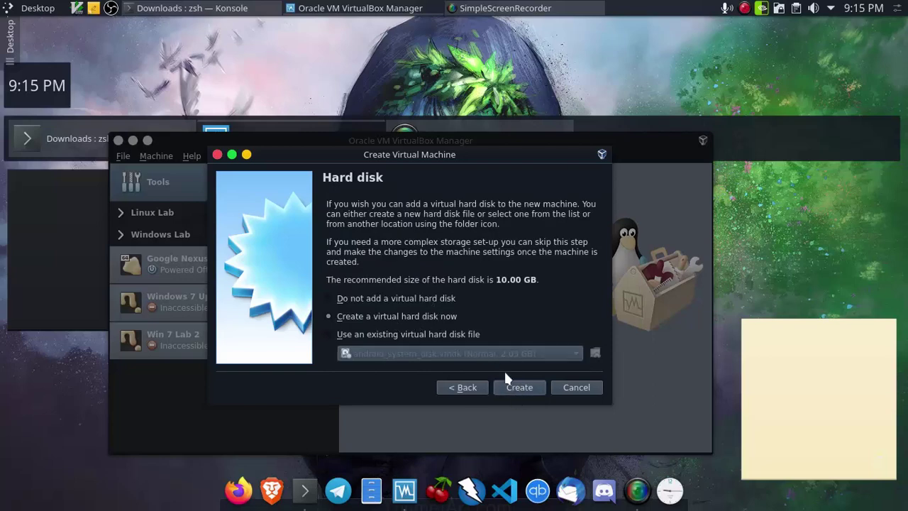
# - Create a dynamically allocated VDI disk, enlarged from 10.00 GB to 28.60 GB
pyautogui.click(511, 389)
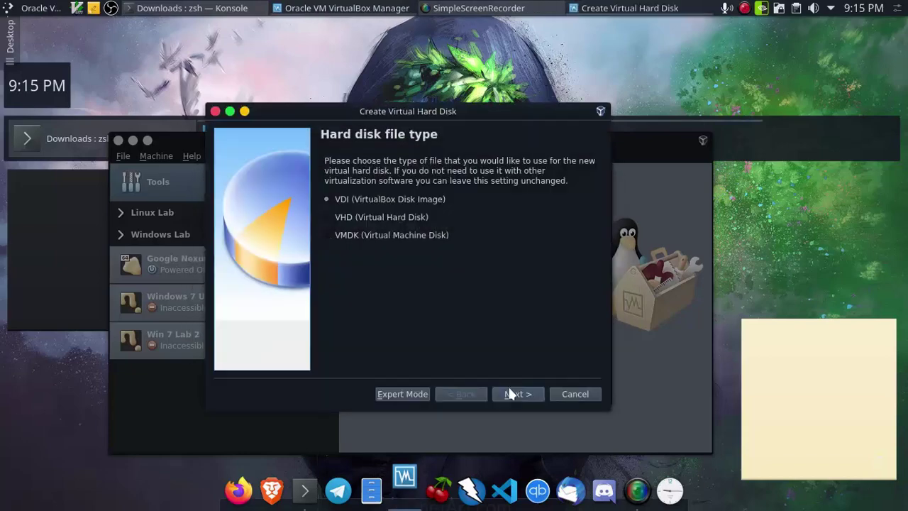
pyautogui.click(517, 394)
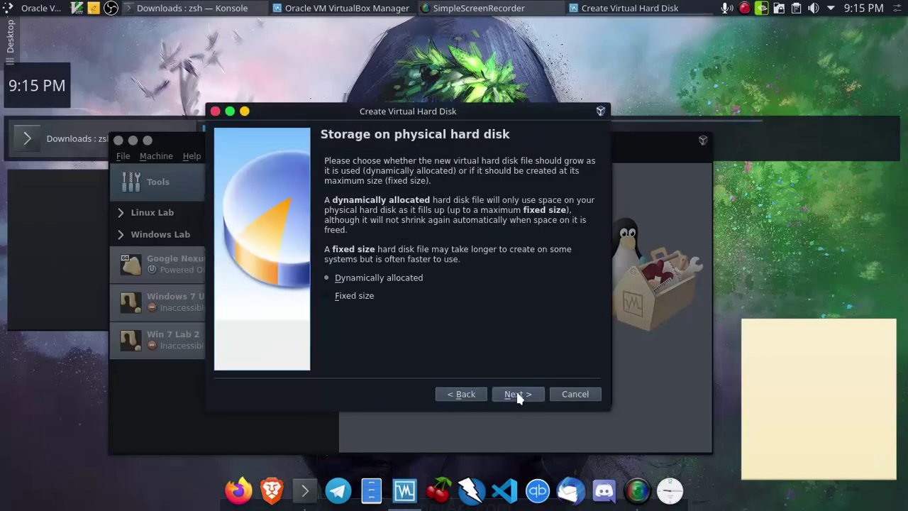
pyautogui.click(518, 394)
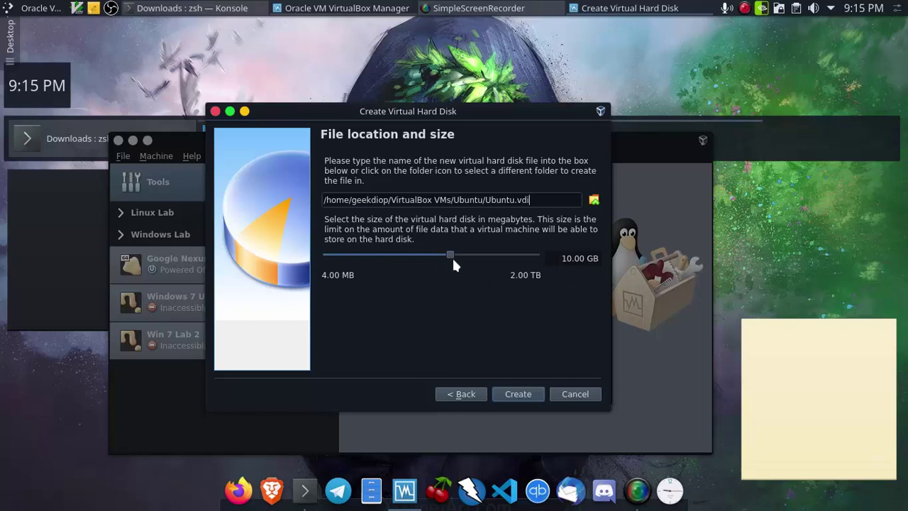
pyautogui.moveTo(454, 259)
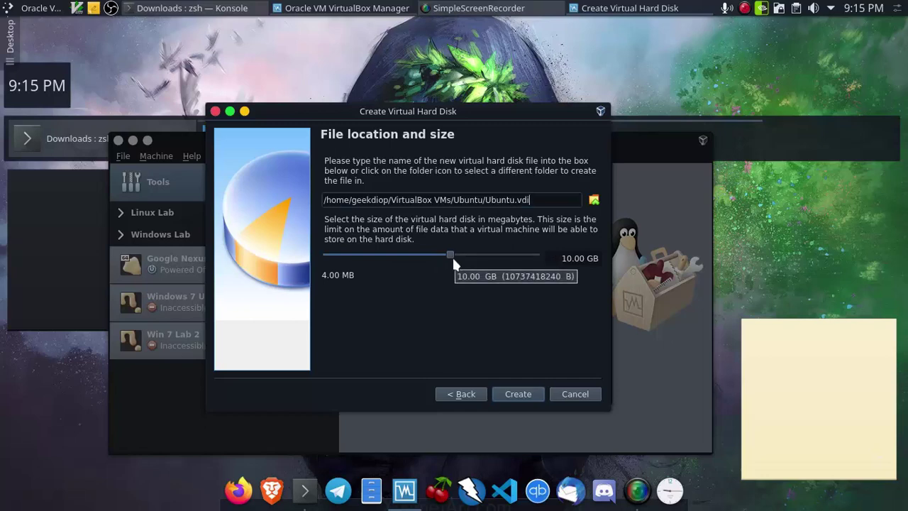
pyautogui.moveTo(453, 259); pyautogui.dragTo(469, 261)
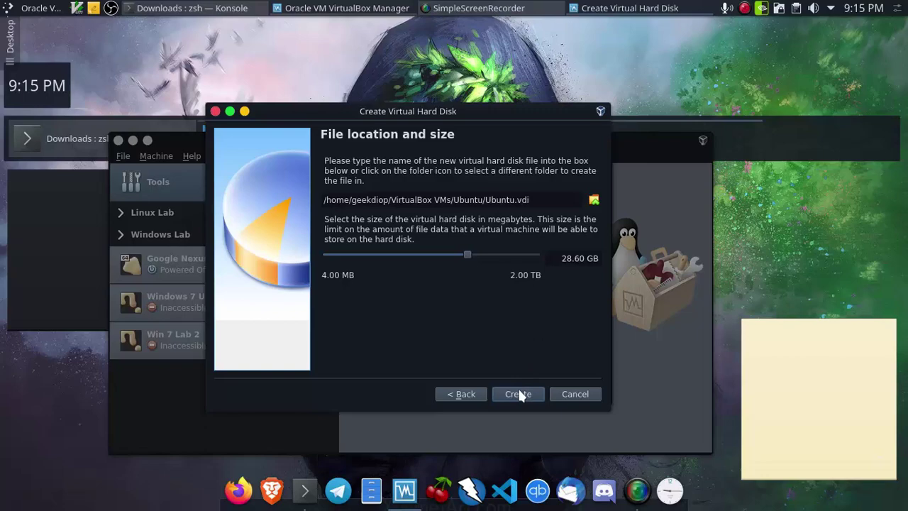
pyautogui.click(518, 394)
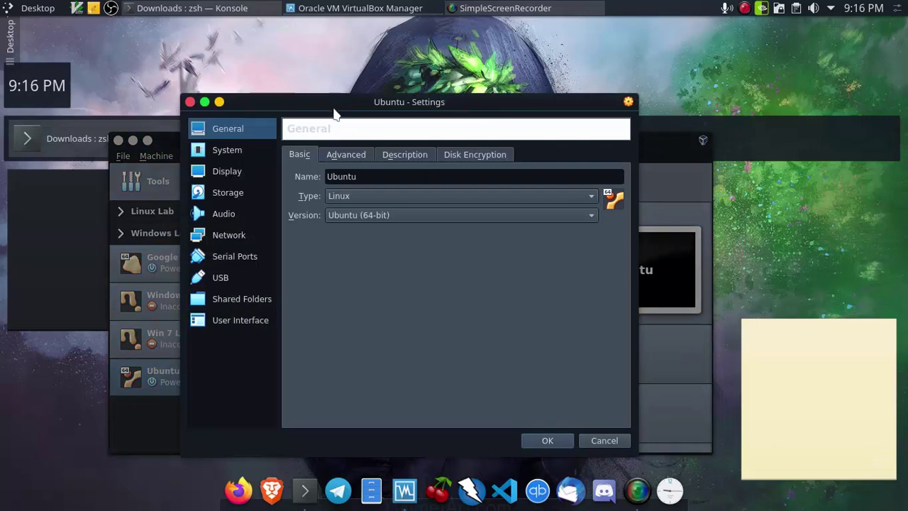
# - In Ubuntu's Storage settings, select Controller: IDE and add an optical drive
pyautogui.moveTo(331, 105); pyautogui.dragTo(321, 93)
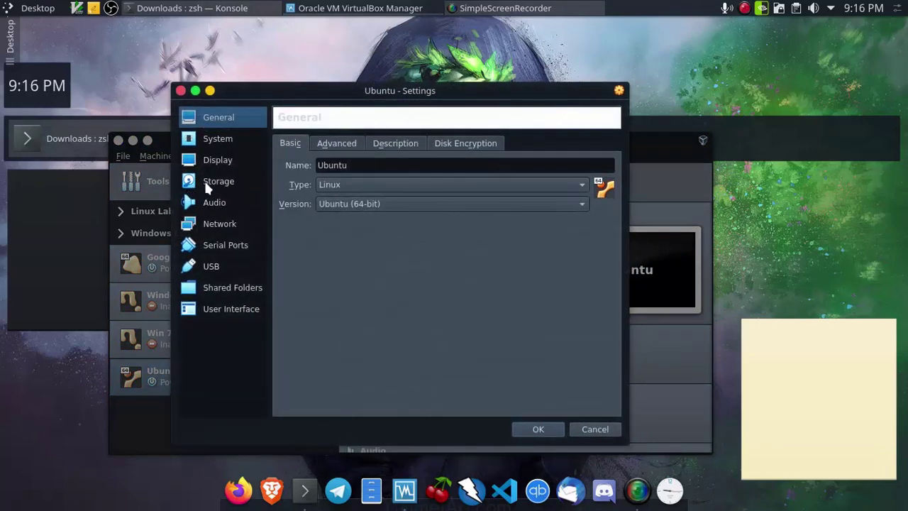
pyautogui.click(203, 181)
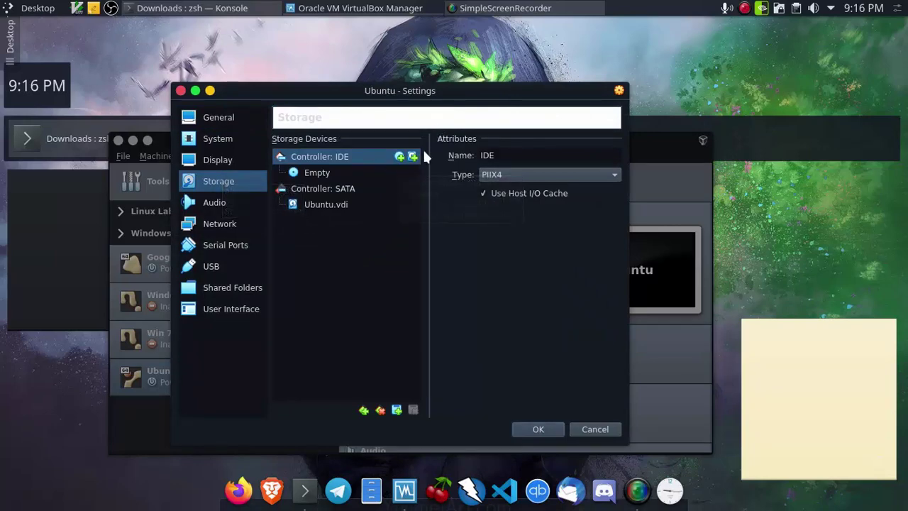
pyautogui.click(385, 173)
pyautogui.moveTo(385, 171)
pyautogui.mouseDown()
pyautogui.moveTo(395, 151)
pyautogui.moveTo(373, 165)
pyautogui.mouseUp()
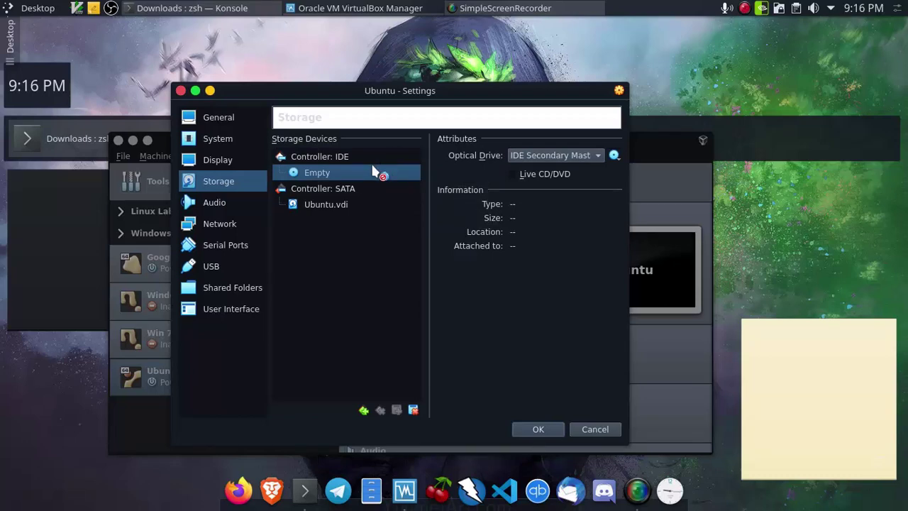
pyautogui.click(357, 157)
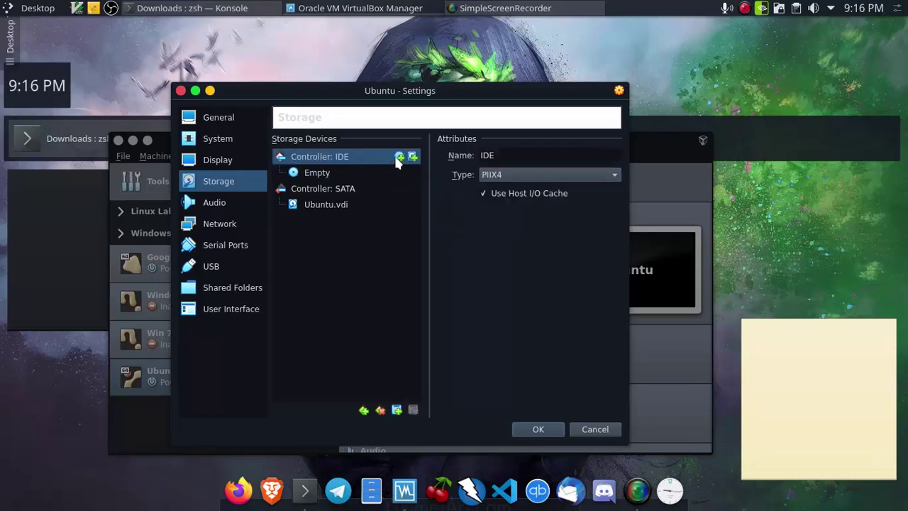
pyautogui.click(400, 157)
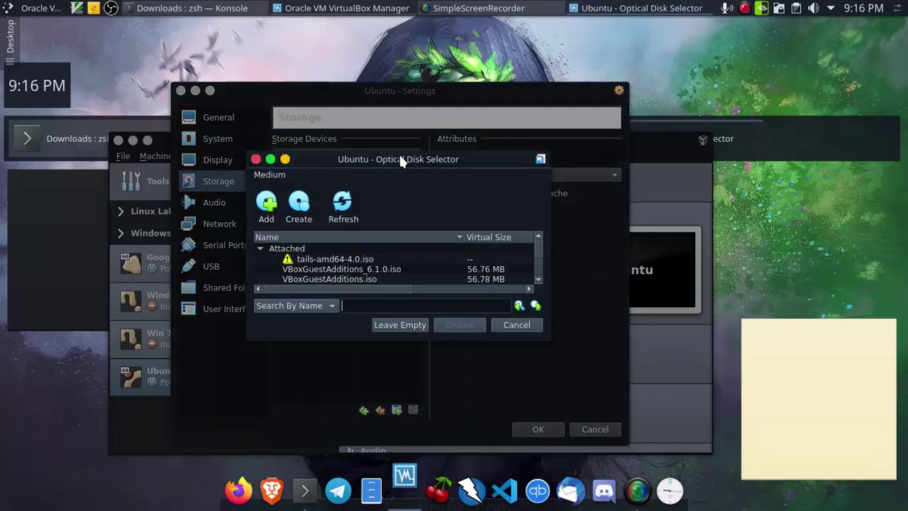
# - Add and choose ubuntu-18.04-desktop-amd64.iso for the optical drive, then click OK
pyautogui.click(268, 213)
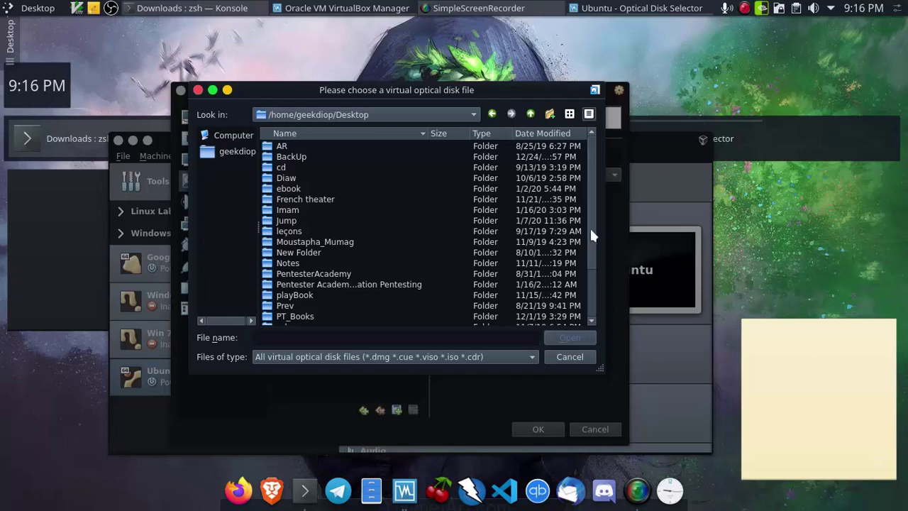
pyautogui.scroll(-2, 582, 312)
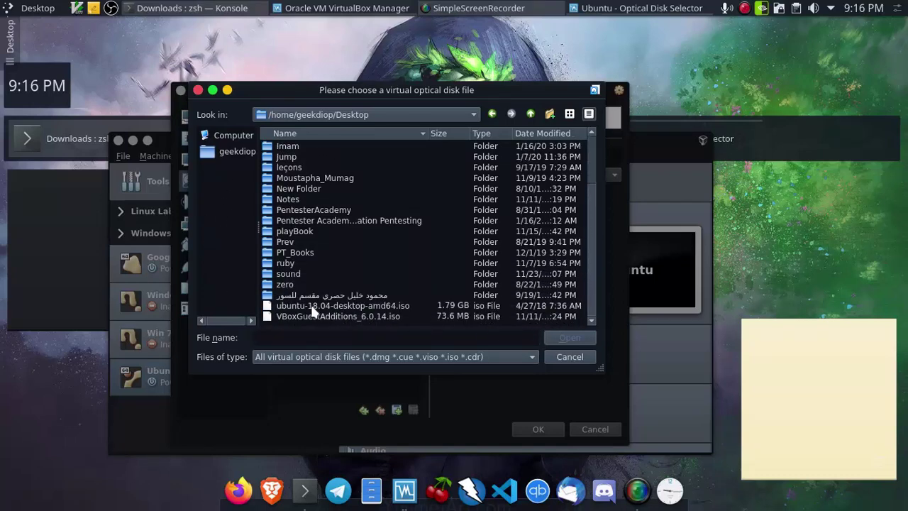
pyautogui.doubleClick(312, 305)
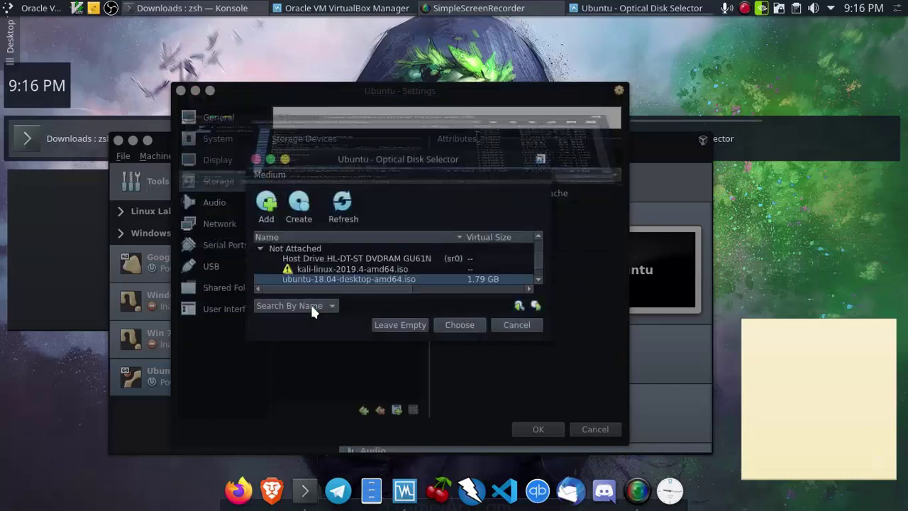
pyautogui.click(458, 326)
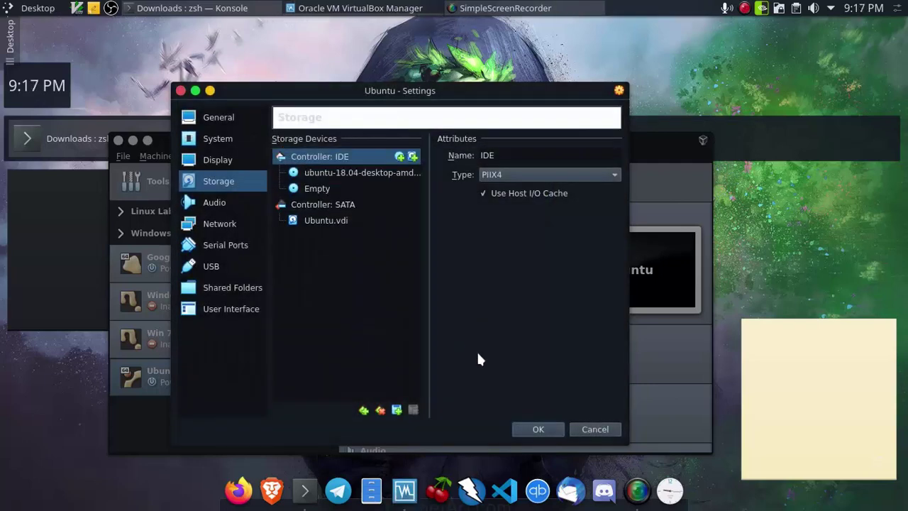
pyautogui.click(539, 429)
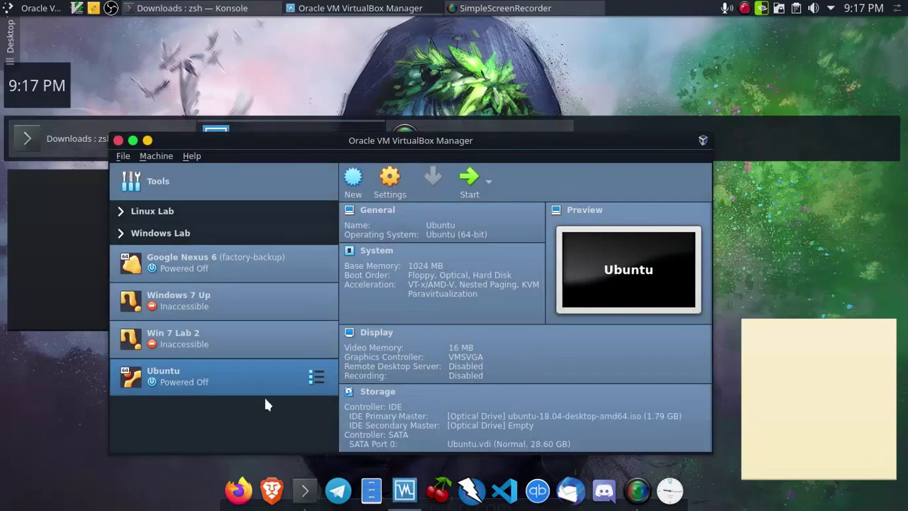
# - Start the Ubuntu VM and arrange its window, ending as a floating window on the black boot screen
pyautogui.click(471, 188)
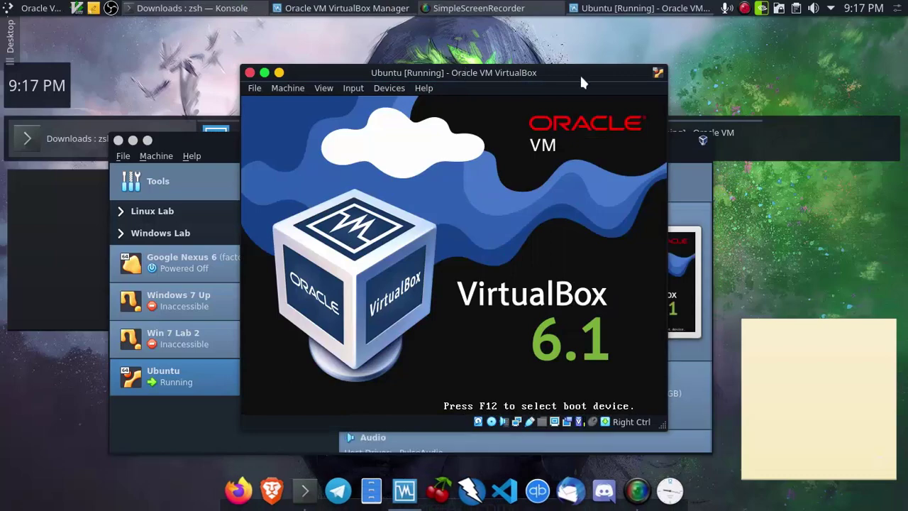
pyautogui.moveTo(585, 72)
pyautogui.mouseDown()
pyautogui.moveTo(561, 78)
pyautogui.moveTo(592, 65)
pyautogui.moveTo(569, 70)
pyautogui.mouseUp()
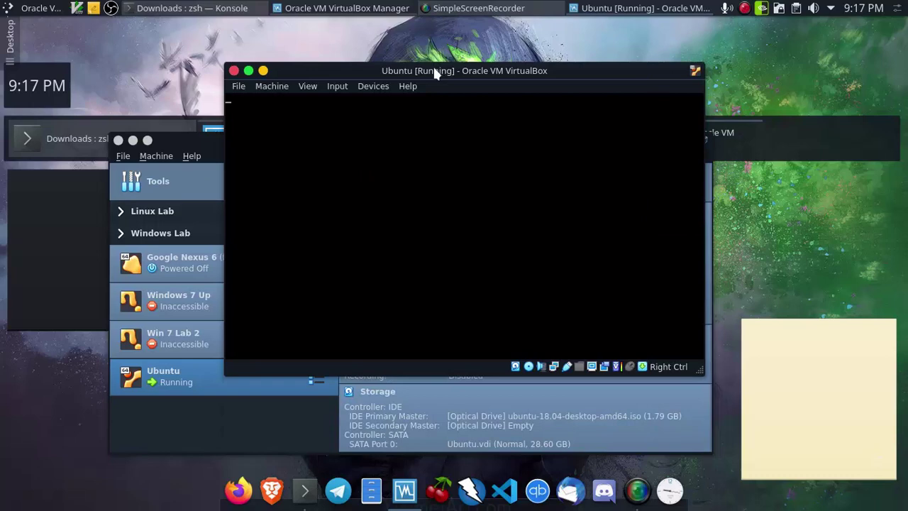
pyautogui.moveTo(434, 71); pyautogui.dragTo(414, 72)
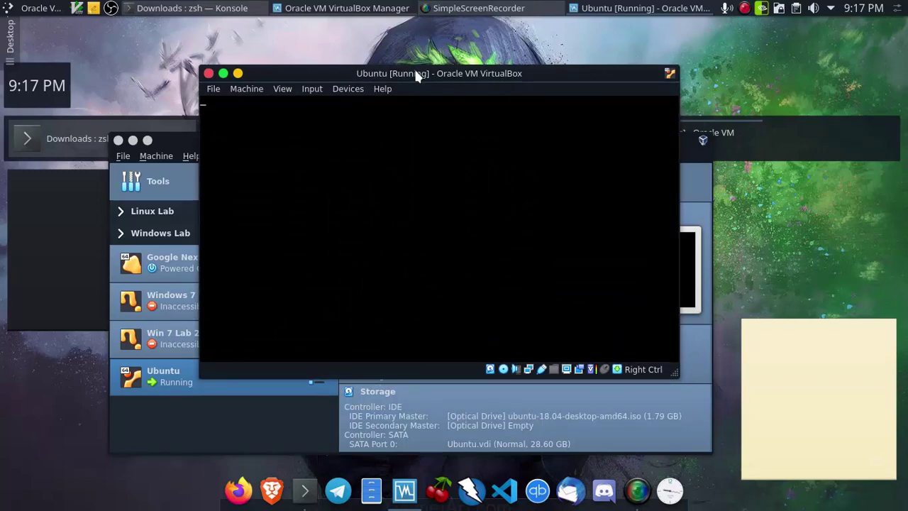
pyautogui.doubleClick(417, 74)
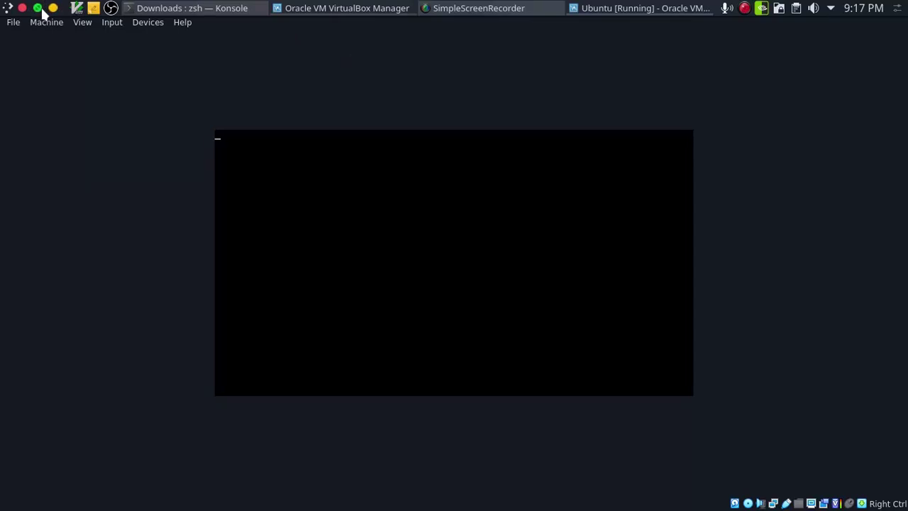
pyautogui.click(37, 8)
# - Reposition and maximize the VM window while Ubuntu 18.04 boots from the ISO to its live desktop
pyautogui.moveTo(391, 68); pyautogui.dragTo(464, 207)
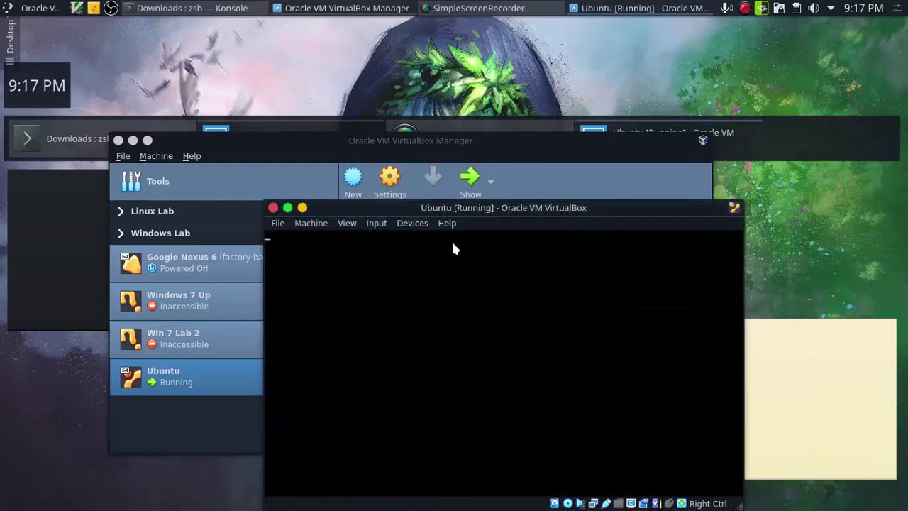
pyautogui.moveTo(460, 203); pyautogui.dragTo(420, 146)
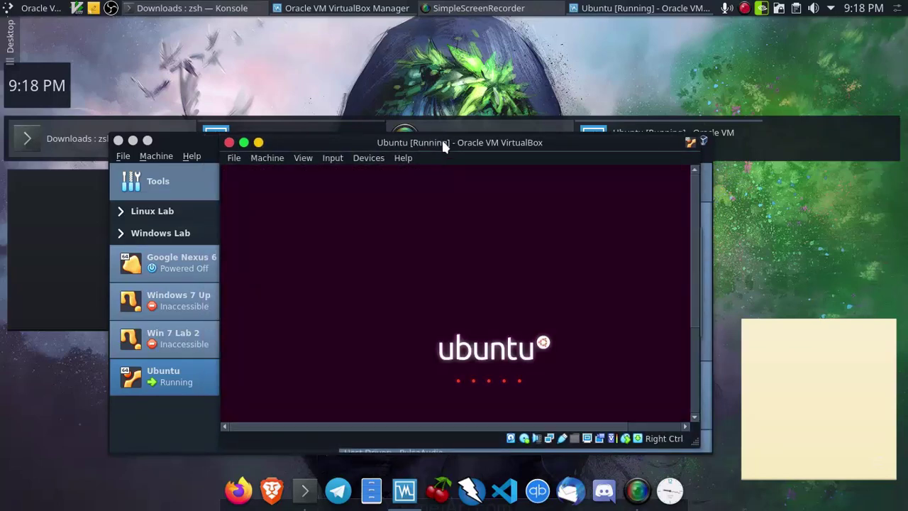
pyautogui.doubleClick(441, 142)
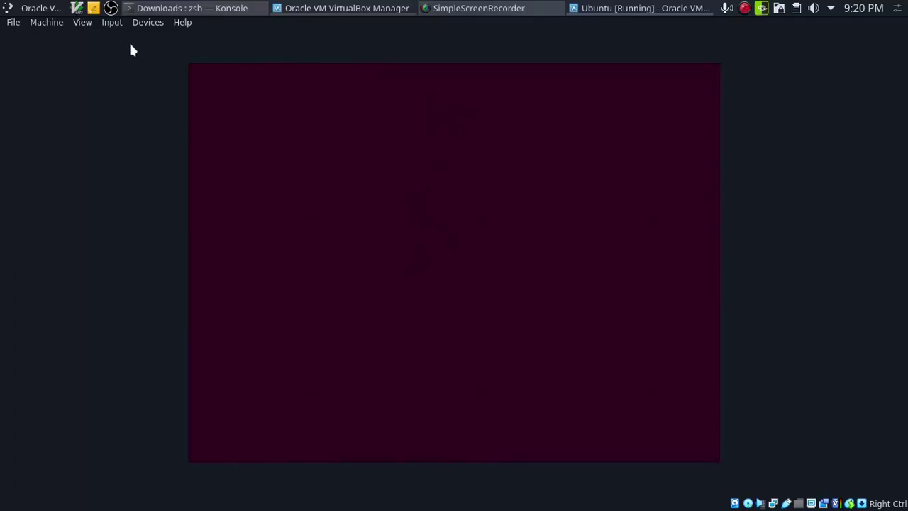
pyautogui.click(46, 23)
pyautogui.click(130, 215)
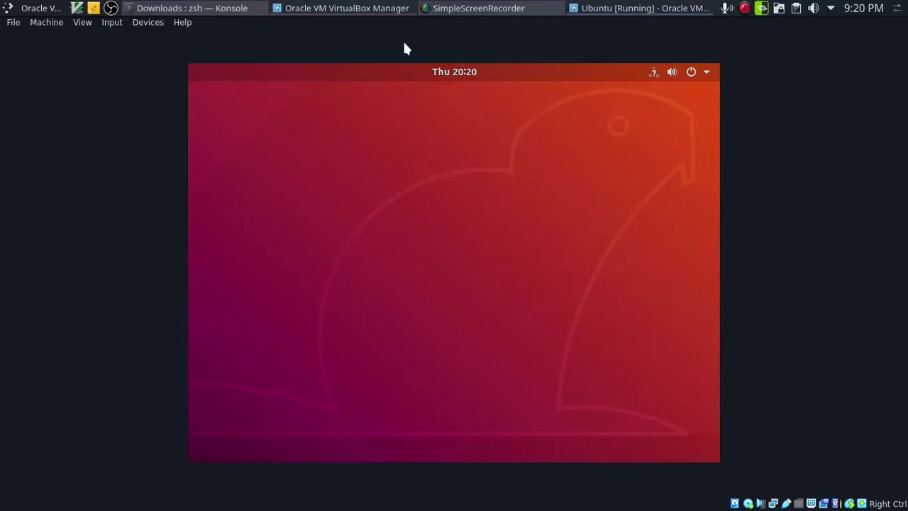
# - Connect the VM's network adapter, choose Français as the installer language, and start Installer Ubuntu
pyautogui.rightClick(773, 502)
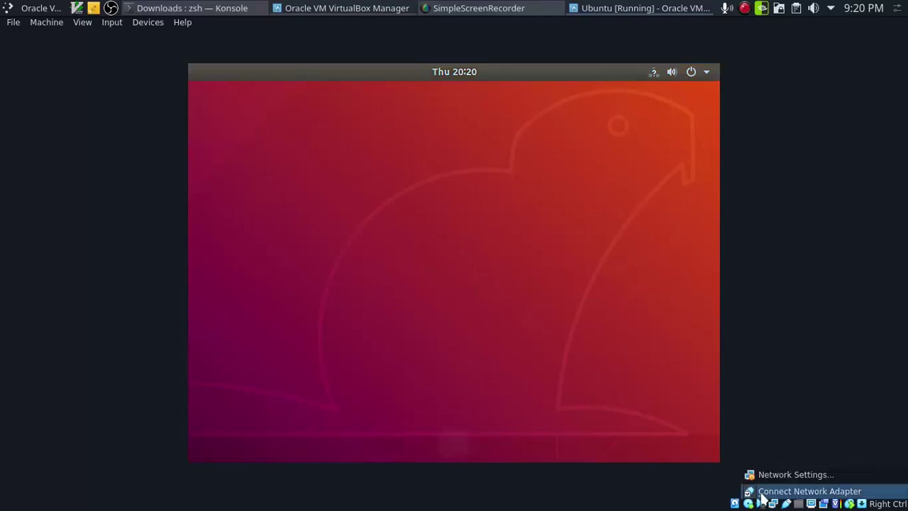
pyautogui.click(761, 492)
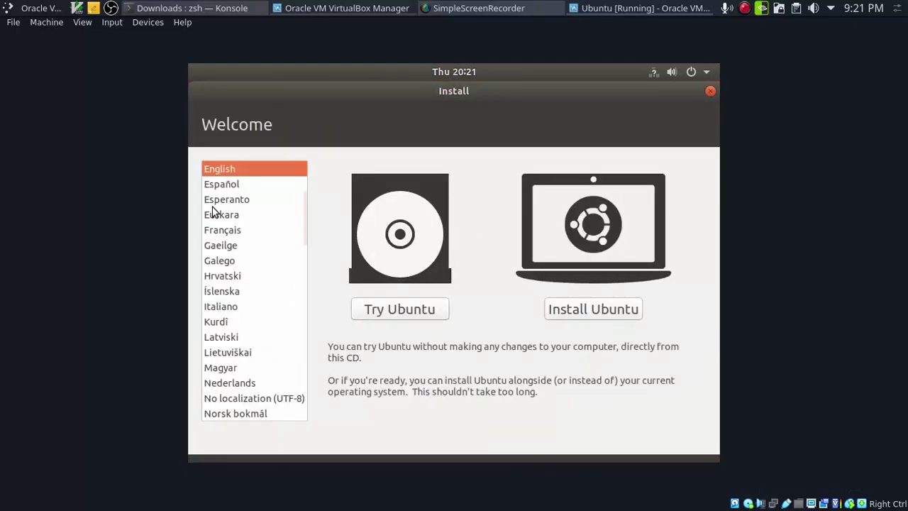
pyautogui.click(234, 237)
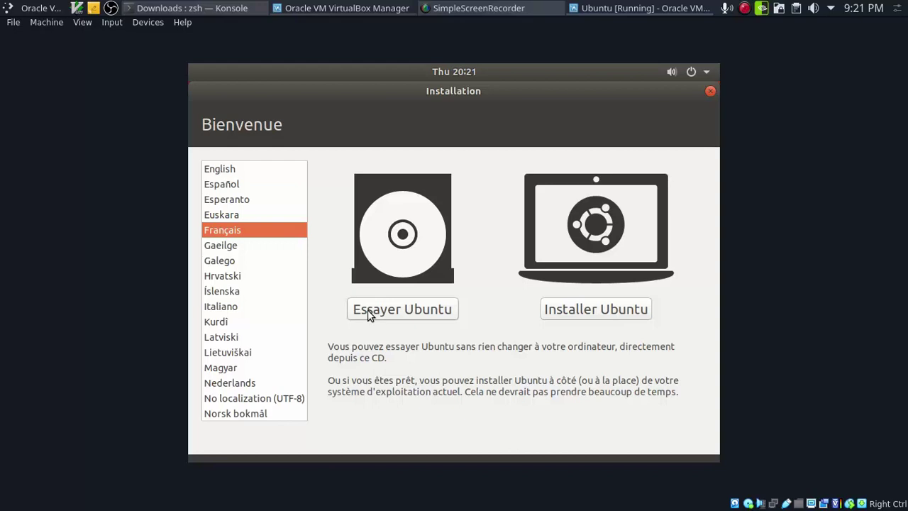
pyautogui.click(570, 312)
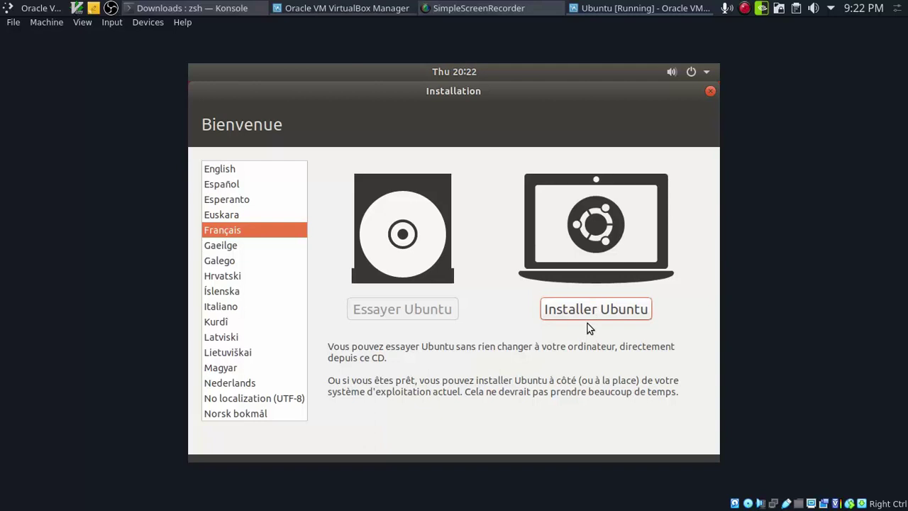
# - Accept the French keyboard layout and continue to the updates and other software page
pyautogui.click(586, 322)
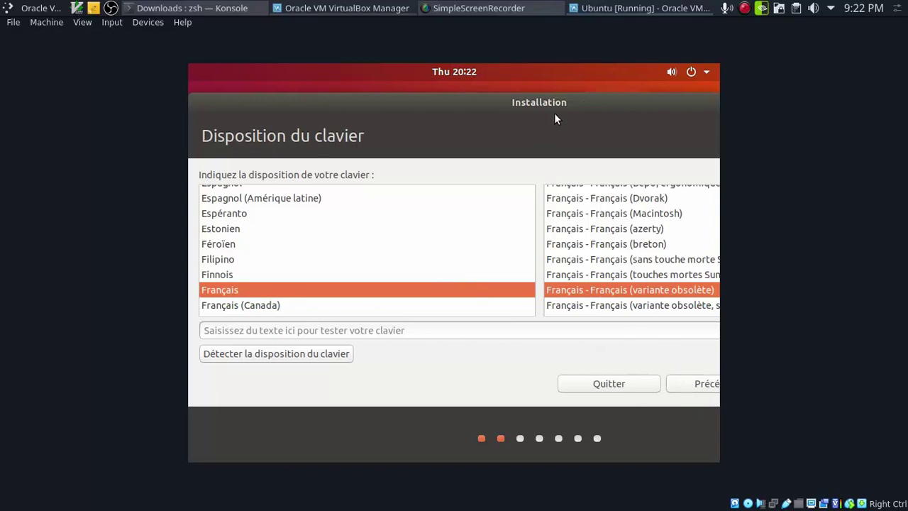
pyautogui.moveTo(567, 106); pyautogui.dragTo(443, 109)
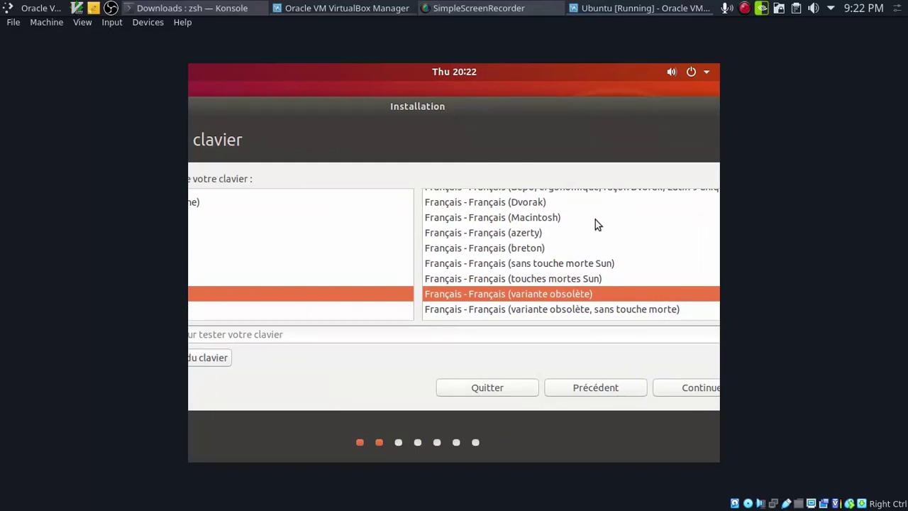
pyautogui.click(691, 389)
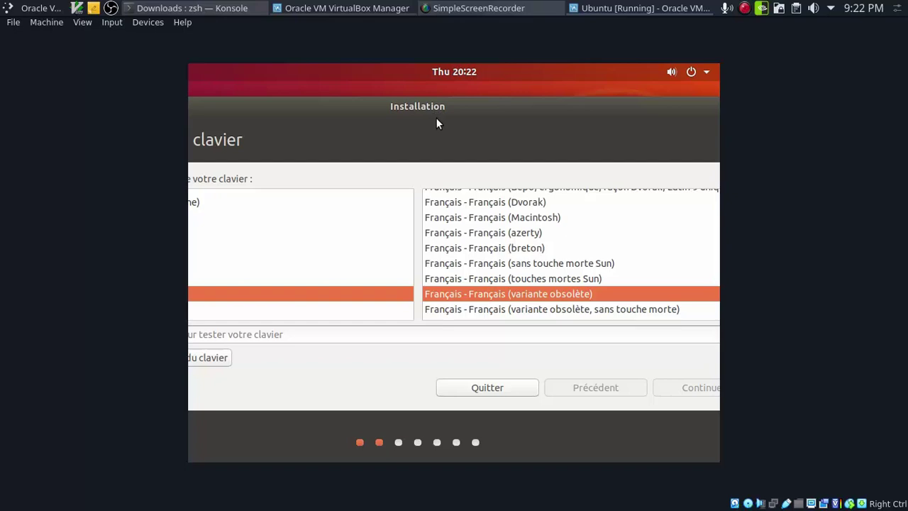
pyautogui.moveTo(396, 107); pyautogui.dragTo(519, 108)
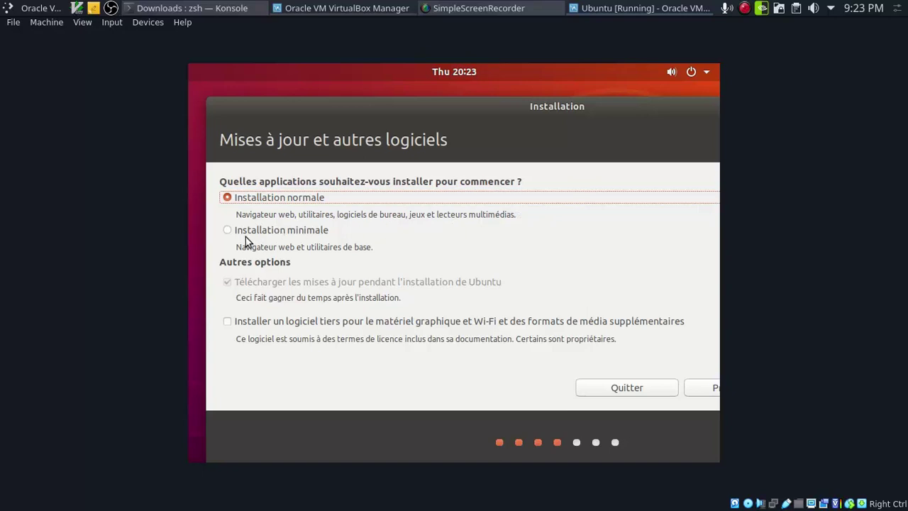
# - Settle on Installation normale and continue past the updates and other software page
pyautogui.click(294, 231)
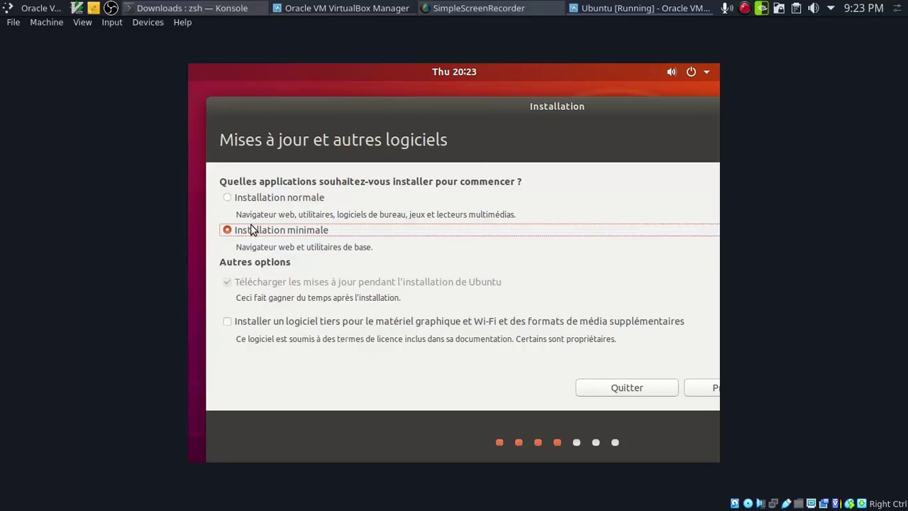
pyautogui.moveTo(381, 115); pyautogui.dragTo(361, 114)
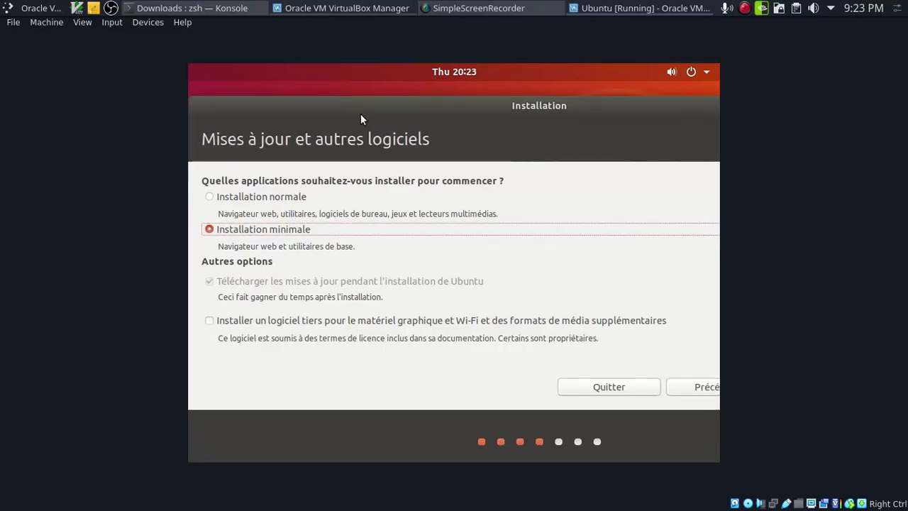
pyautogui.click(294, 199)
pyautogui.click(275, 235)
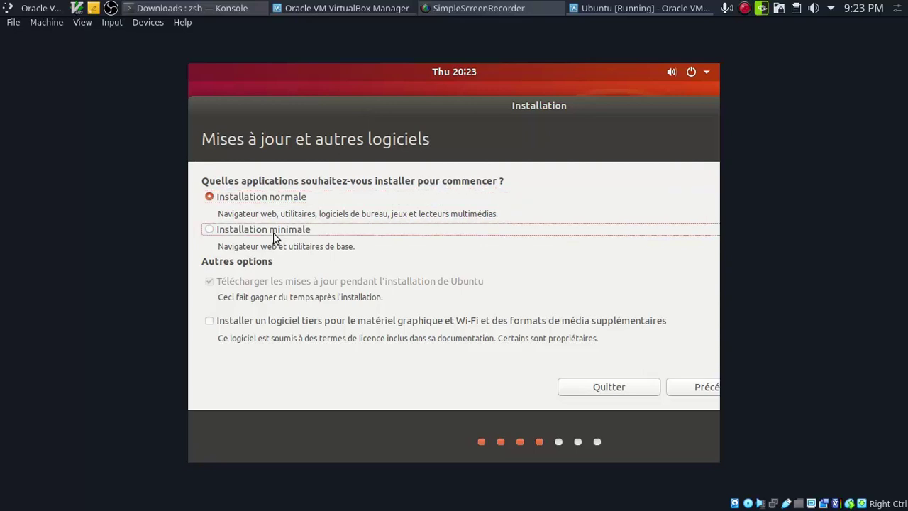
pyautogui.click(276, 235)
pyautogui.click(373, 113)
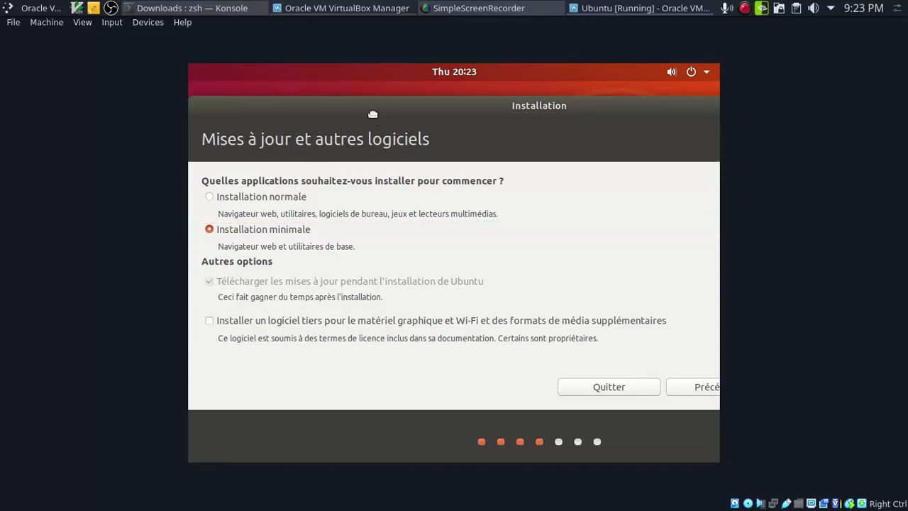
pyautogui.moveTo(373, 114)
pyautogui.mouseDown()
pyautogui.moveTo(338, 106)
pyautogui.moveTo(373, 106)
pyautogui.moveTo(370, 129)
pyautogui.mouseUp()
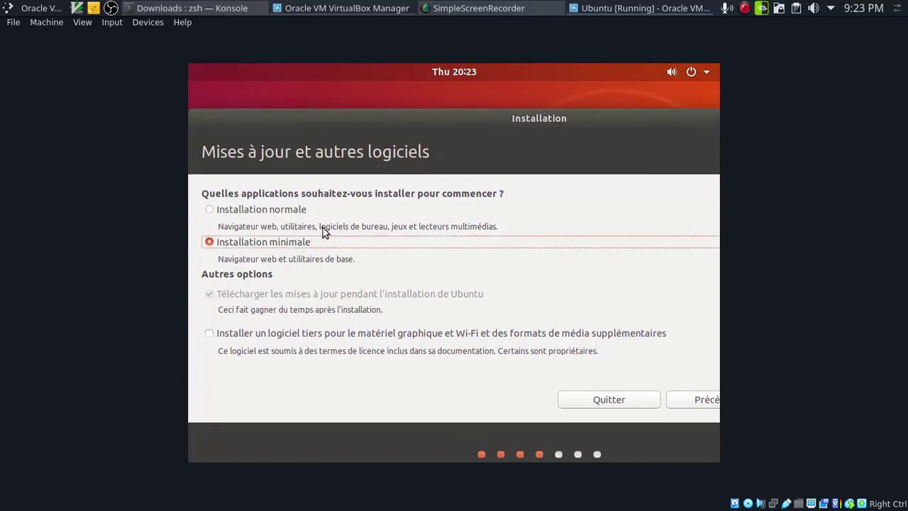
pyautogui.moveTo(387, 121); pyautogui.dragTo(411, 122)
pyautogui.click(277, 213)
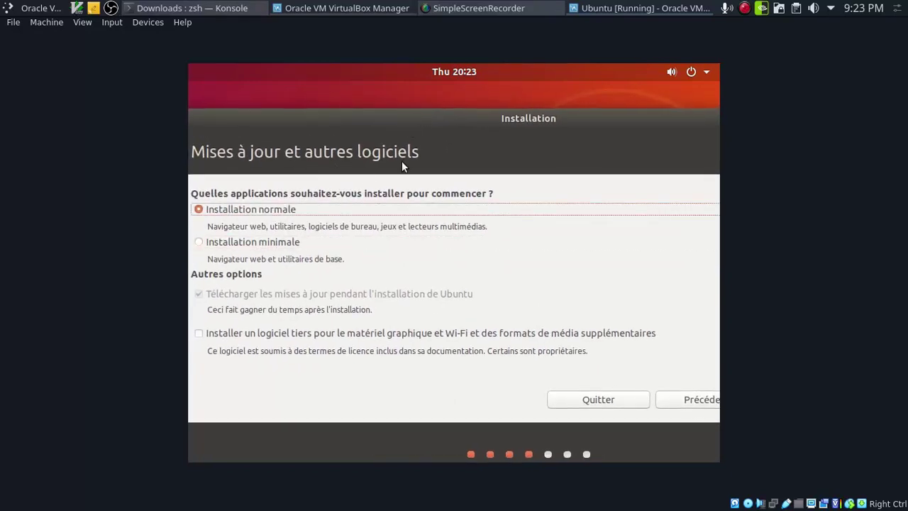
pyautogui.moveTo(533, 132); pyautogui.dragTo(377, 141)
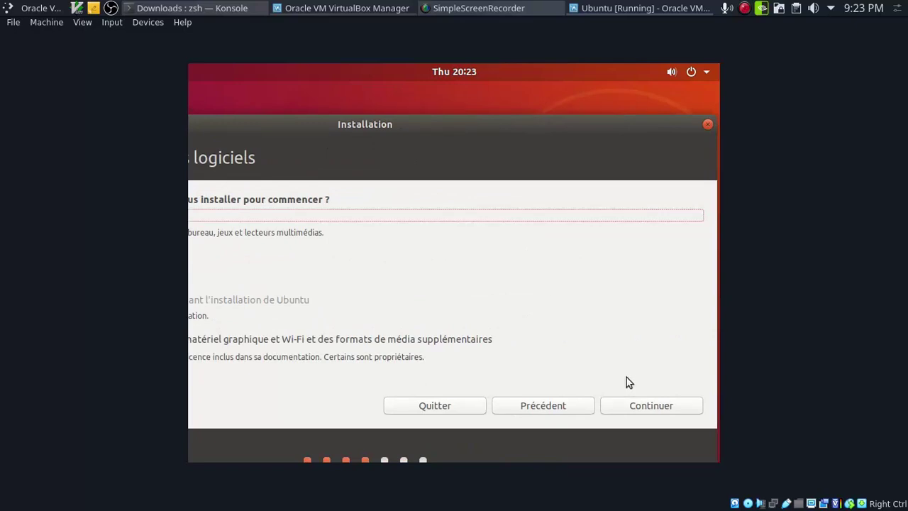
pyautogui.click(636, 410)
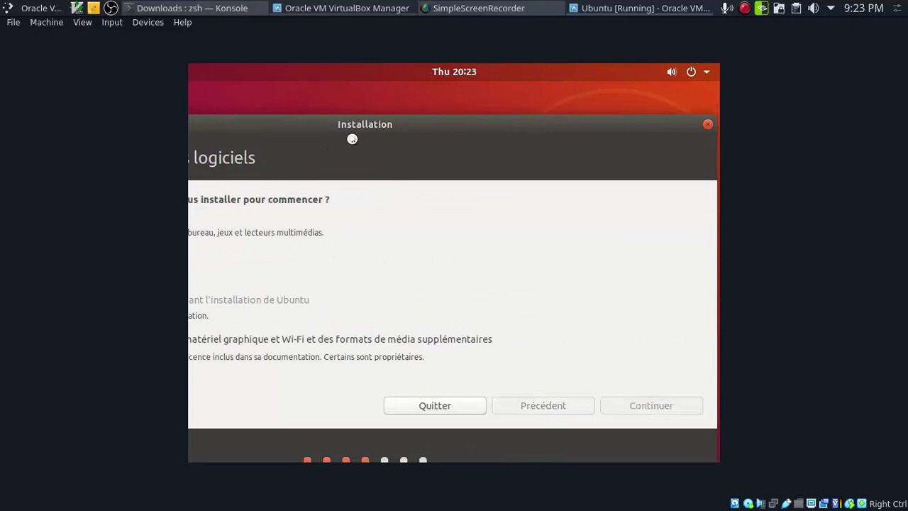
# - Keep Effacer le disque as the installation type and choose Installer maintenant
pyautogui.moveTo(350, 134); pyautogui.dragTo(494, 108)
pyautogui.moveTo(560, 108); pyautogui.dragTo(401, 106)
pyautogui.click(657, 385)
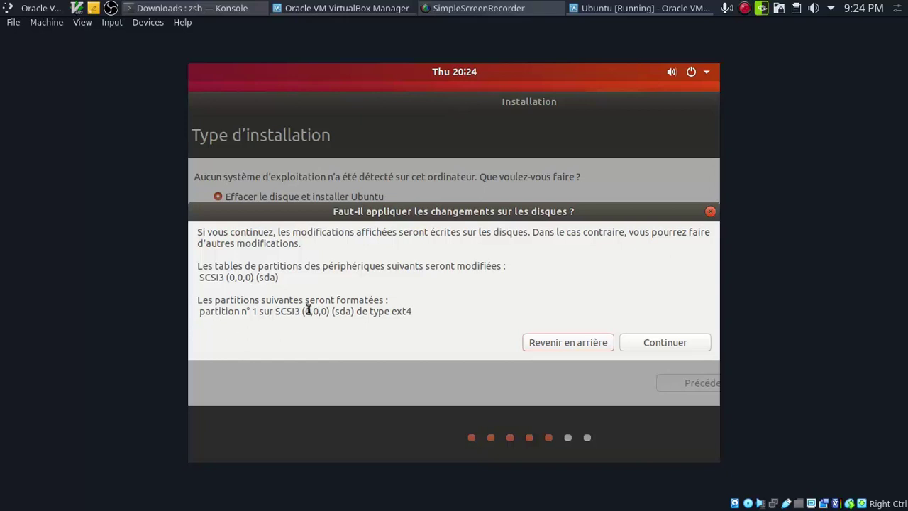
# - Confirm formatting sda partition 1 as ext4 so the installer moves to the location step
pyautogui.click(669, 347)
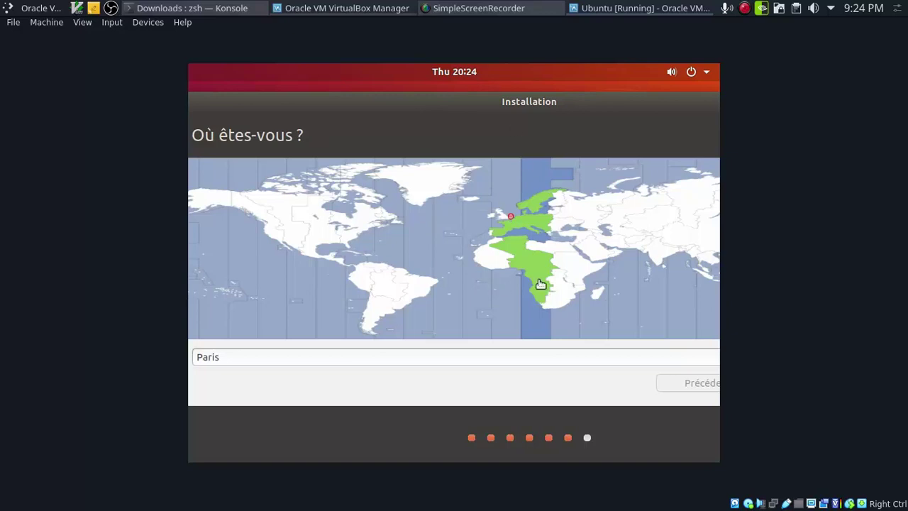
# - Pick Dakar on the timezone map and continue to the user account page
pyautogui.click(474, 259)
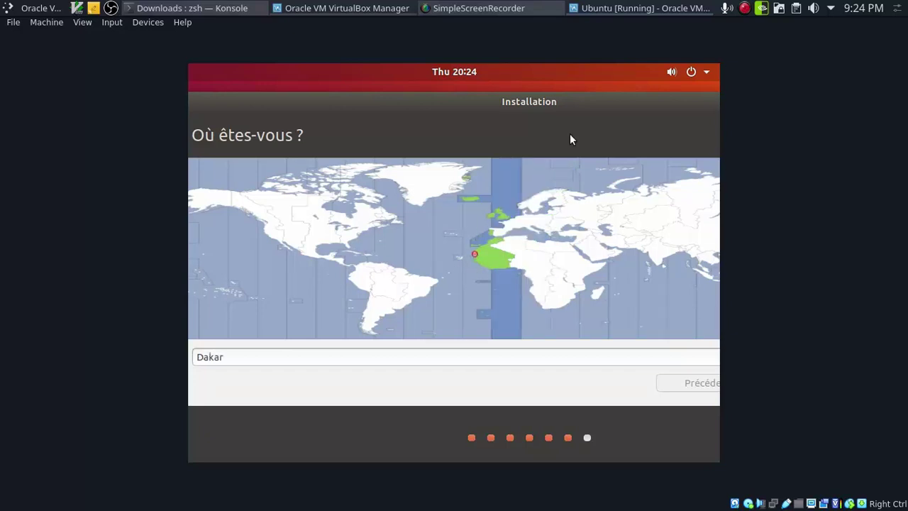
pyautogui.moveTo(479, 110); pyautogui.dragTo(407, 106)
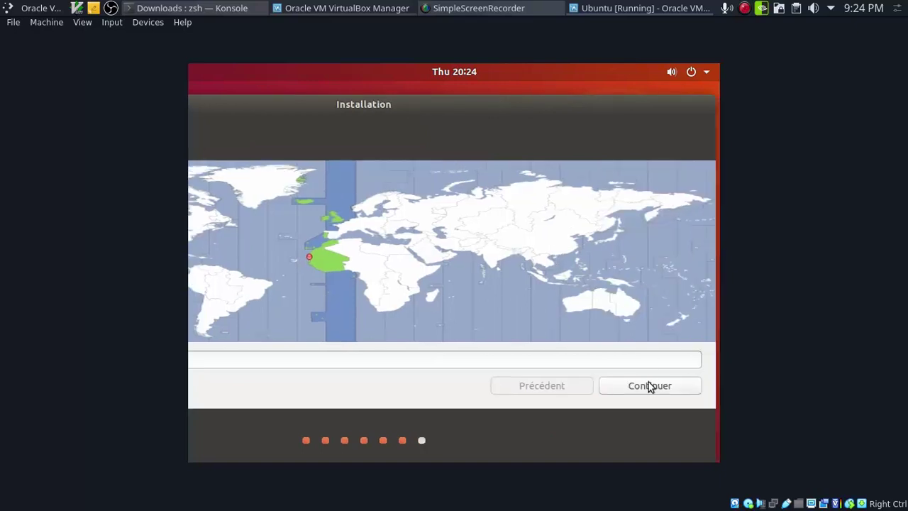
pyautogui.click(646, 383)
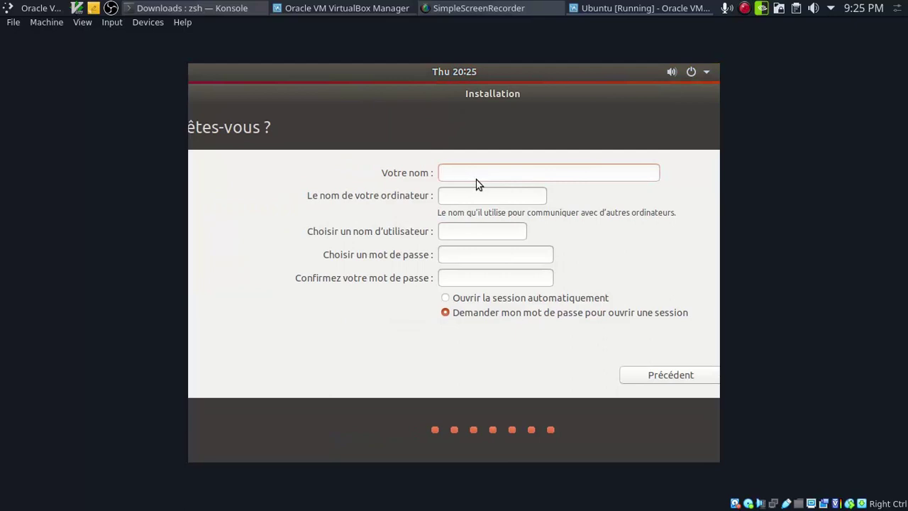
# - Enter GEEK as the name and geek-pc as the computer name, and extend the suggested username
pyautogui.write('GEEK')
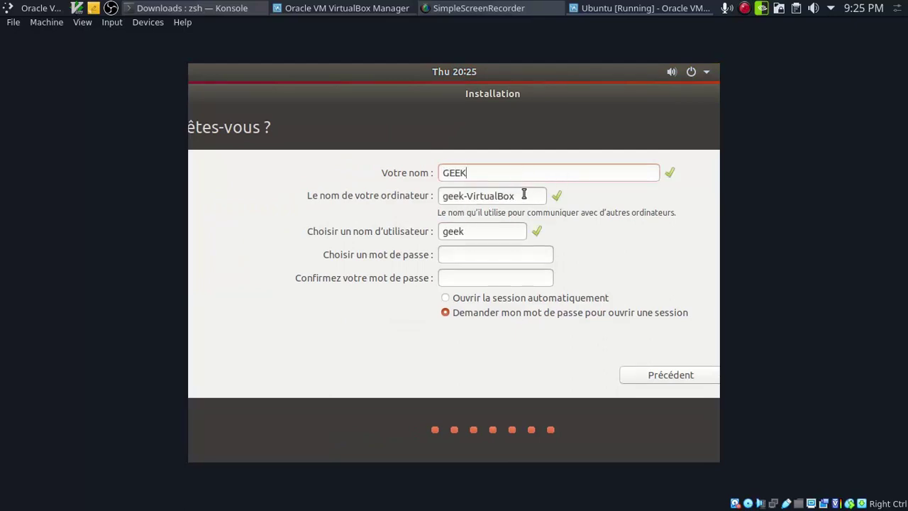
pyautogui.moveTo(512, 195); pyautogui.dragTo(423, 196)
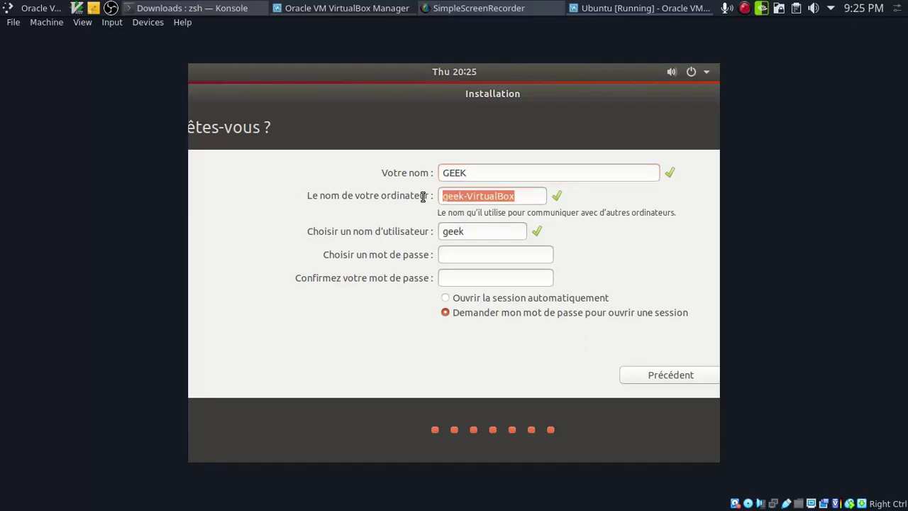
pyautogui.write('gee')
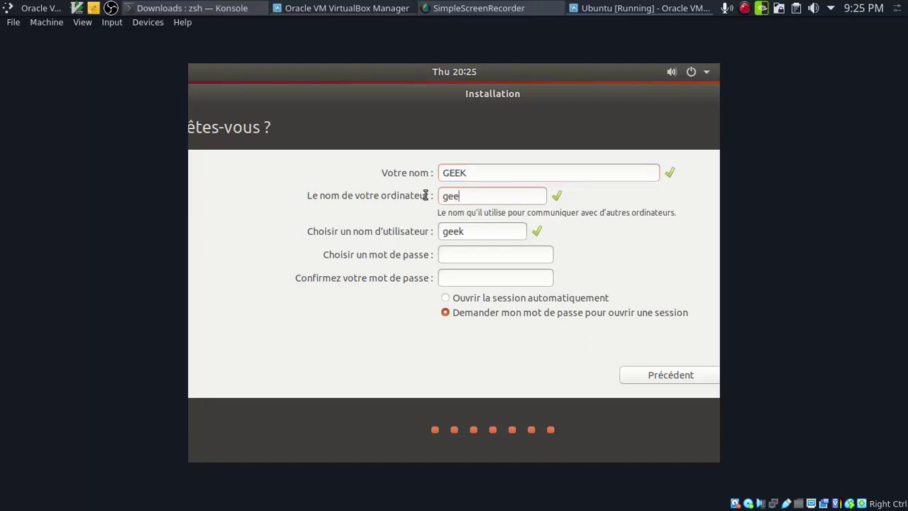
pyautogui.write('k-pc')
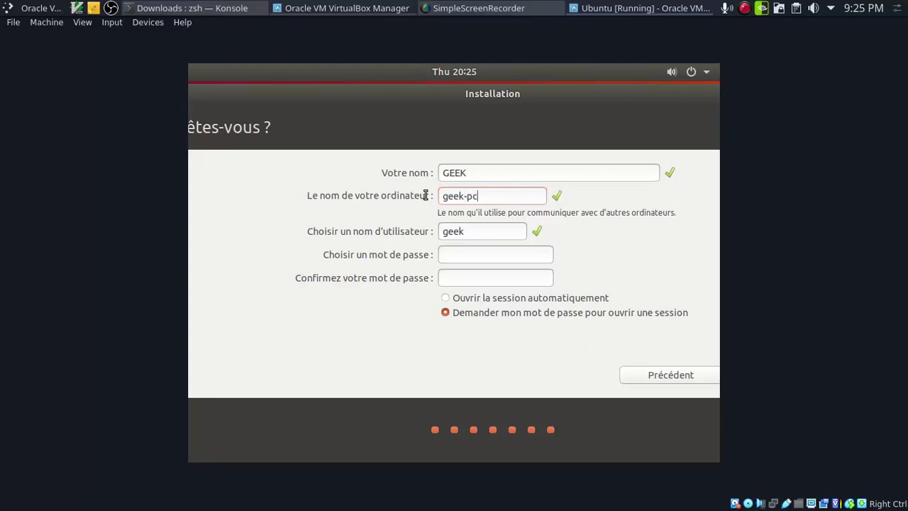
pyautogui.press('Tab')
pyautogui.press('End')
pyautogui.write('diop')
# - Type the account password and confirm it in the second password field
pyautogui.click(528, 251)
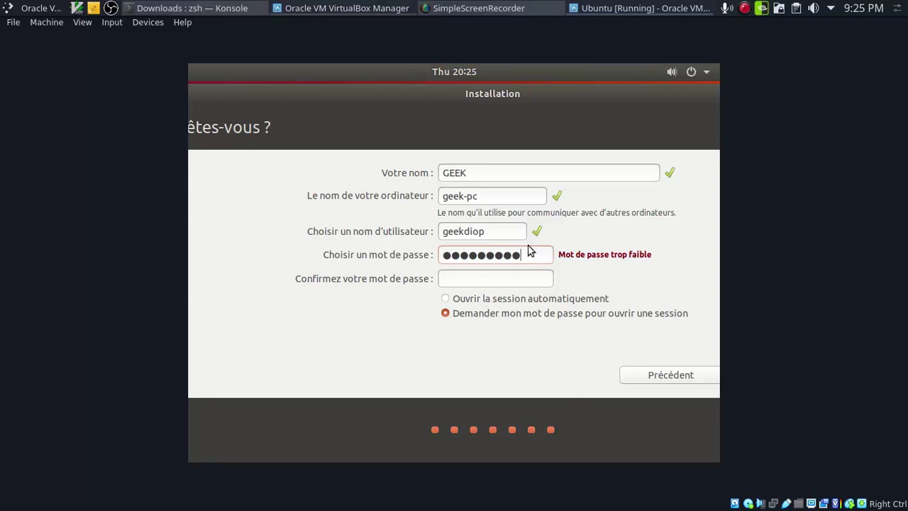
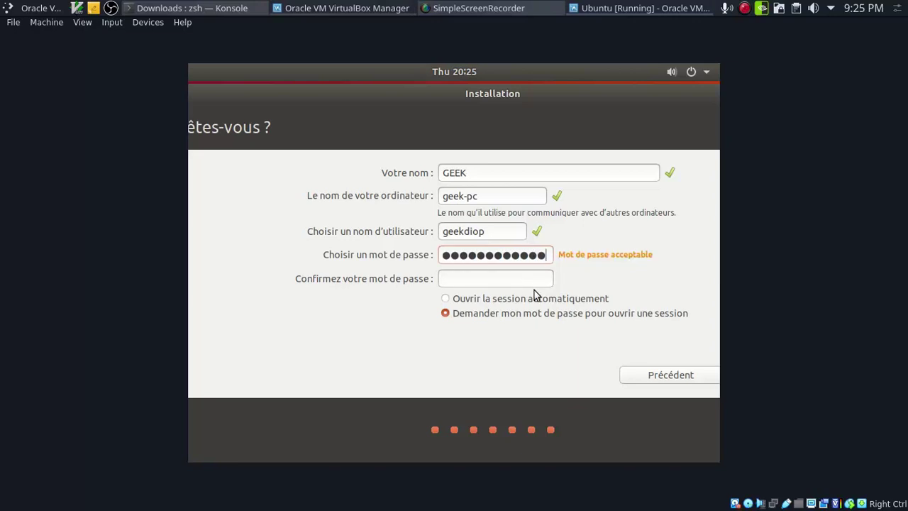
pyautogui.press('Tab')
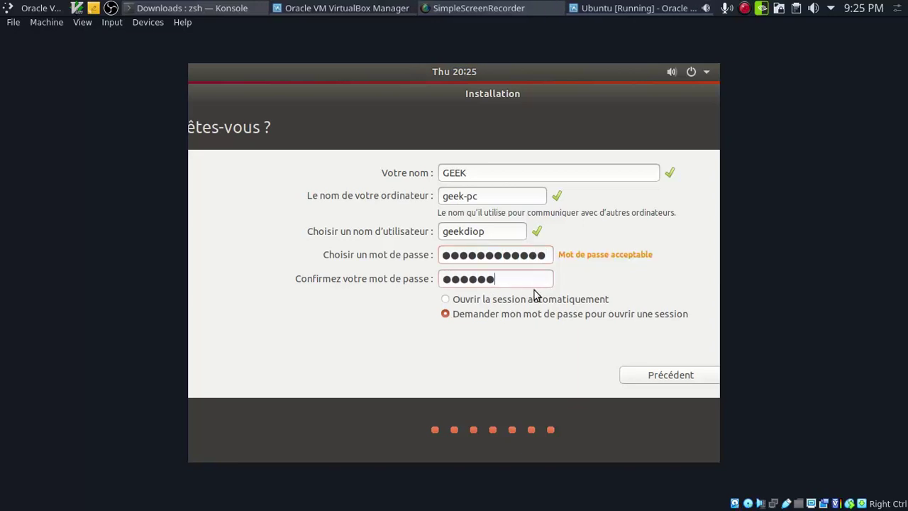
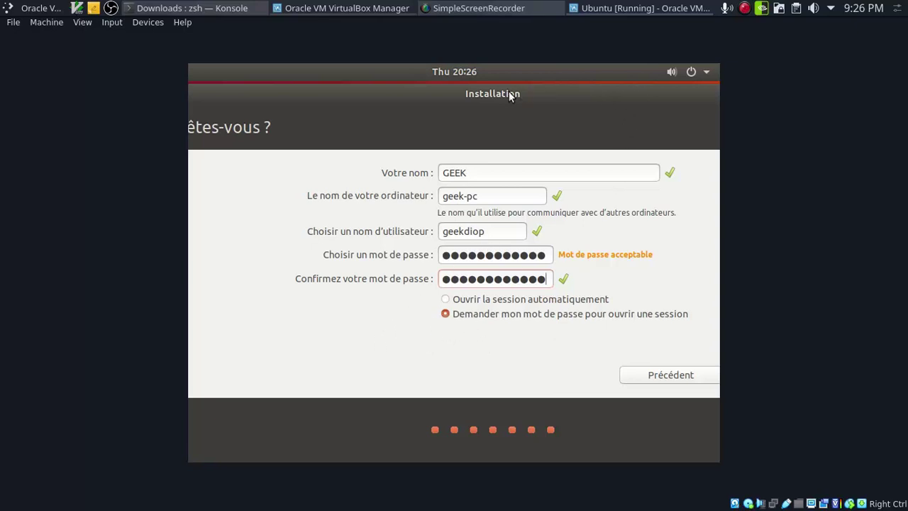
pyautogui.moveTo(488, 97); pyautogui.dragTo(413, 106)
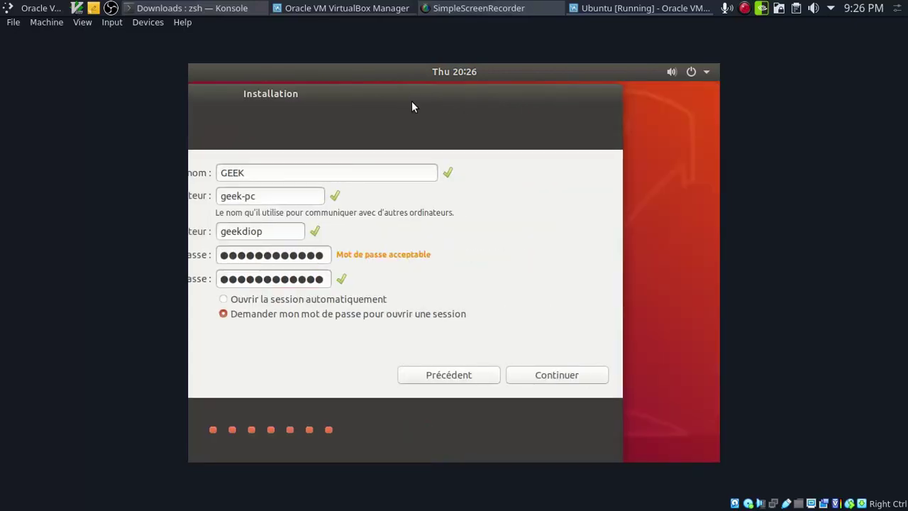
# - Submit the account details so Ubuntu starts copying files onto the virtual disk
pyautogui.click(549, 377)
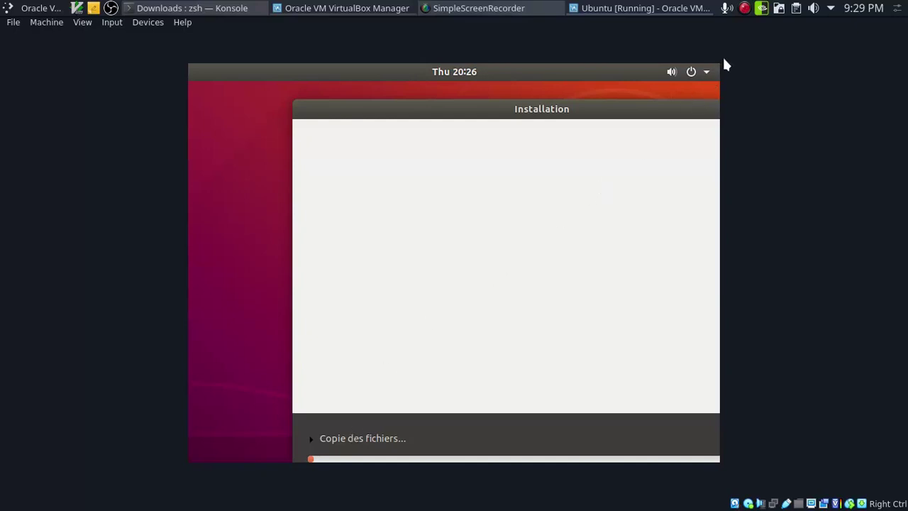
# - Pause the SimpleScreenRecorder recording and minimize the recorder window
pyautogui.click(502, 8)
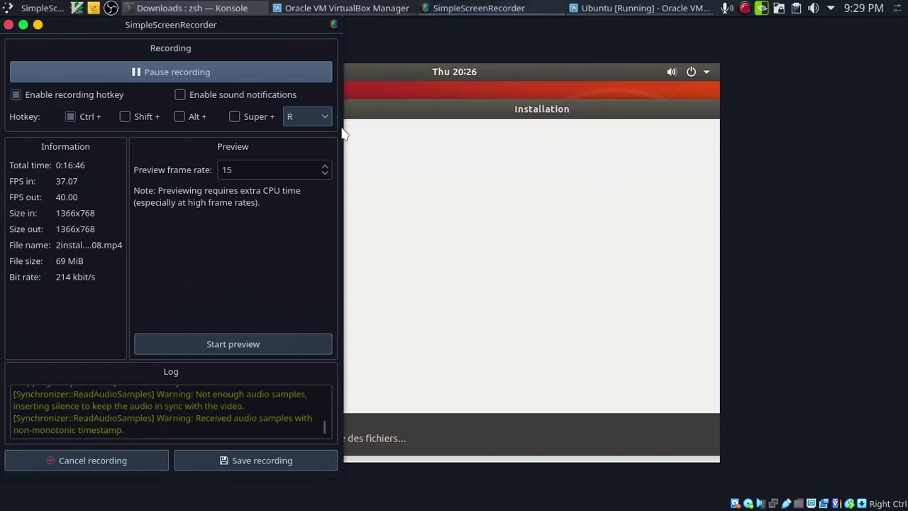
pyautogui.click(169, 78)
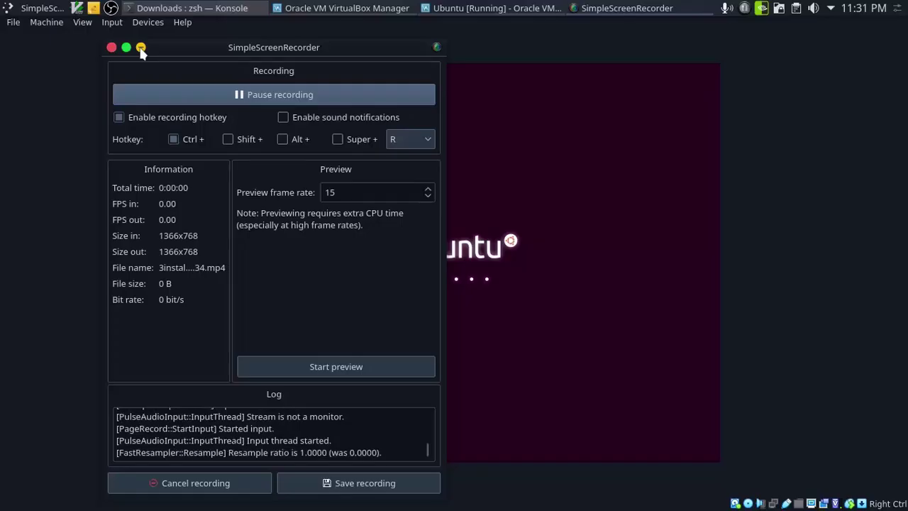
pyautogui.click(141, 47)
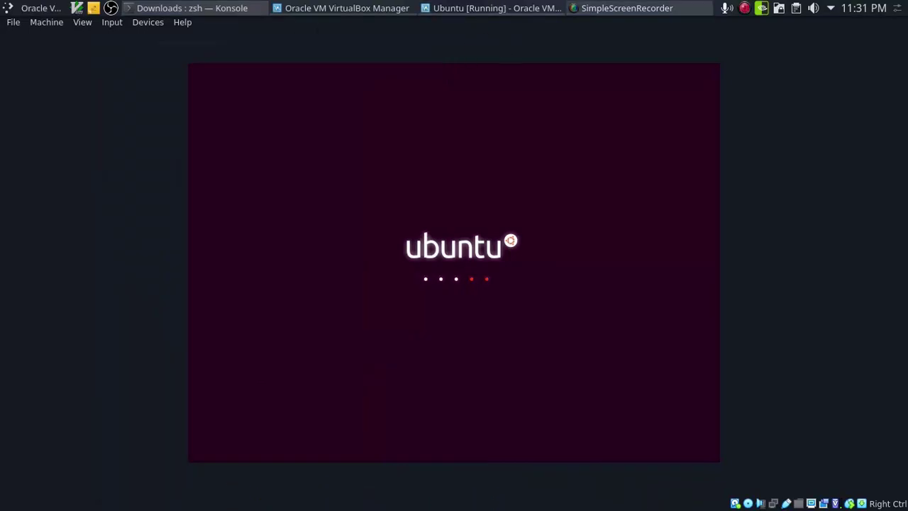
pyautogui.moveTo(470, 10)
# - Power off the running Ubuntu VM from VirtualBox Manager using Close > Power Off and confirm
pyautogui.click(445, 8)
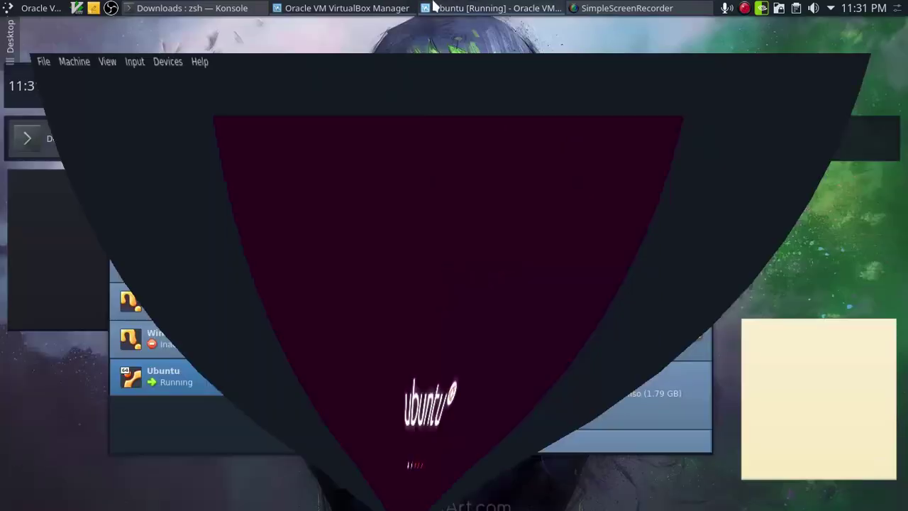
pyautogui.click(378, 7)
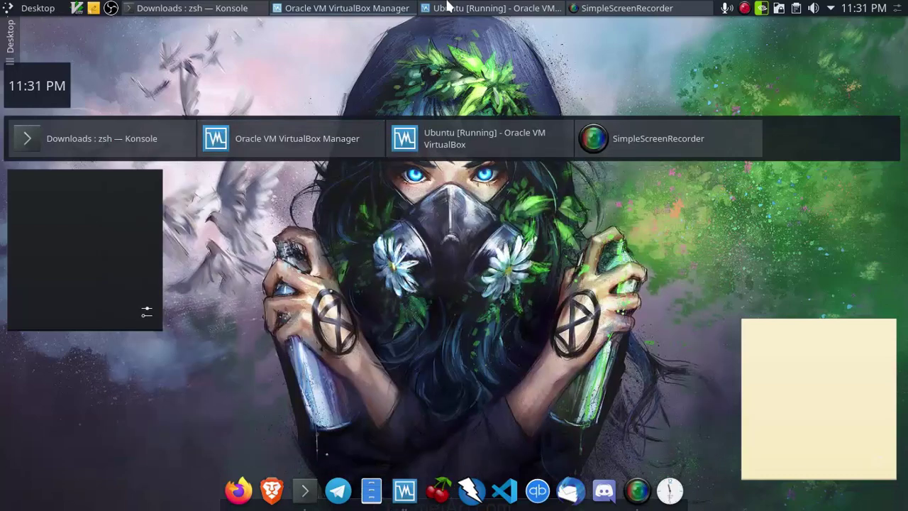
pyautogui.click(378, 7)
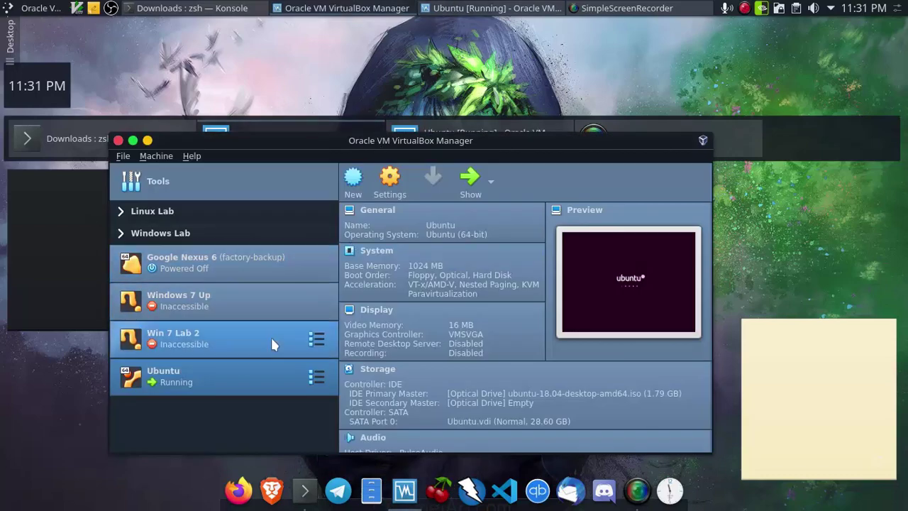
pyautogui.rightClick(250, 389)
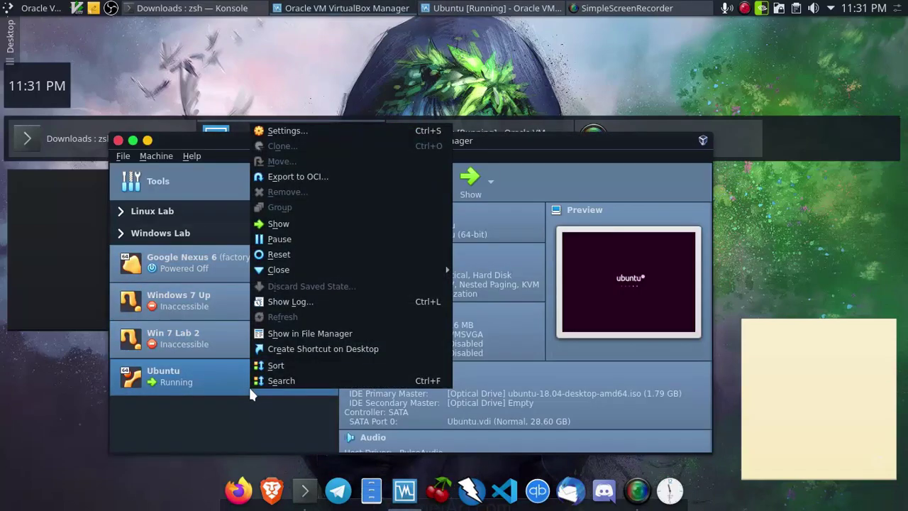
pyautogui.moveTo(358, 274)
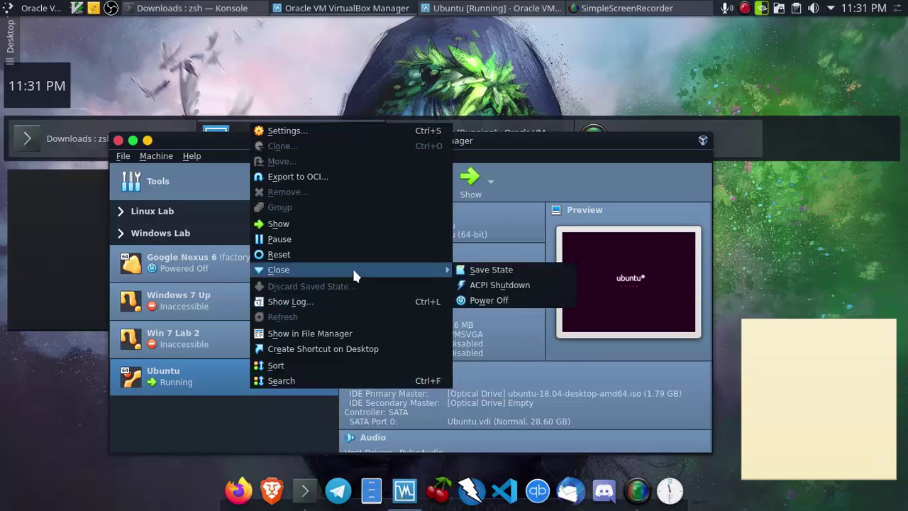
pyautogui.click(472, 300)
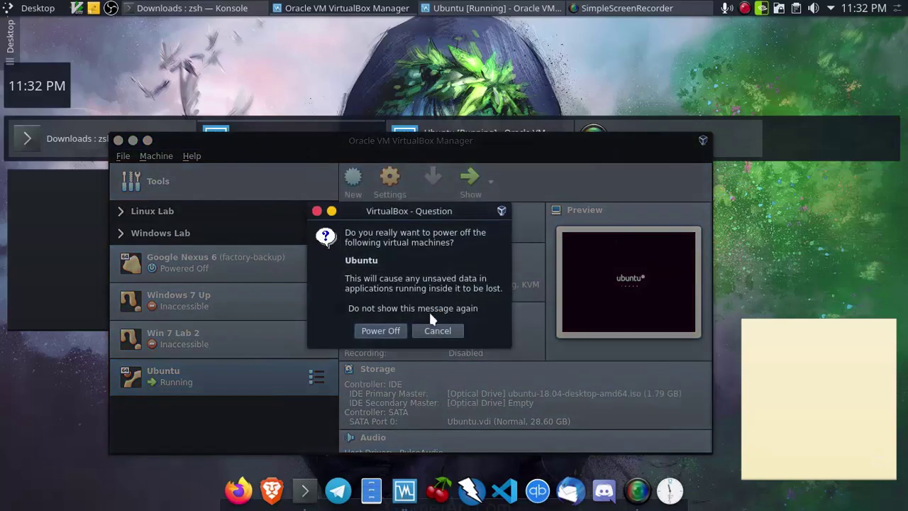
pyautogui.click(391, 330)
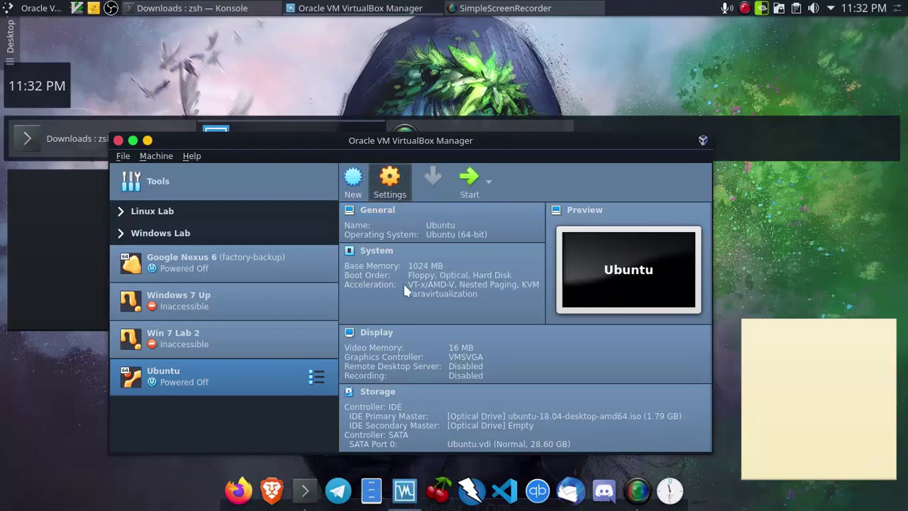
# - Remove the ubuntu-18.04 ISO from the IDE controller in Storage settings and save with OK
pyautogui.hotkey('ctrl', 's')
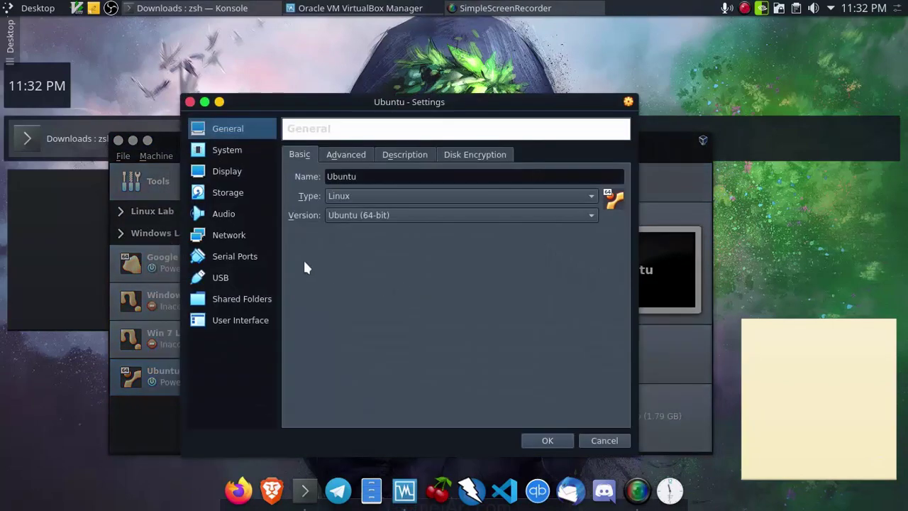
pyautogui.click(227, 194)
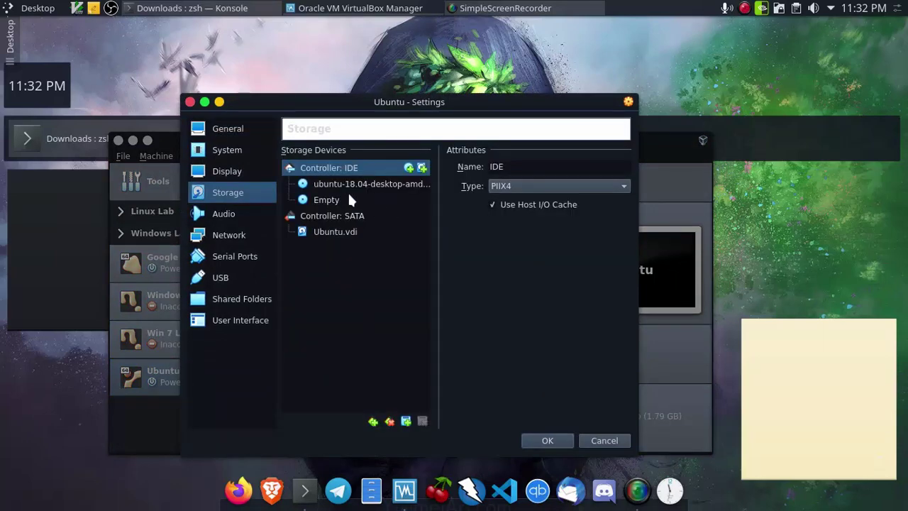
pyautogui.moveTo(340, 184); pyautogui.dragTo(370, 186)
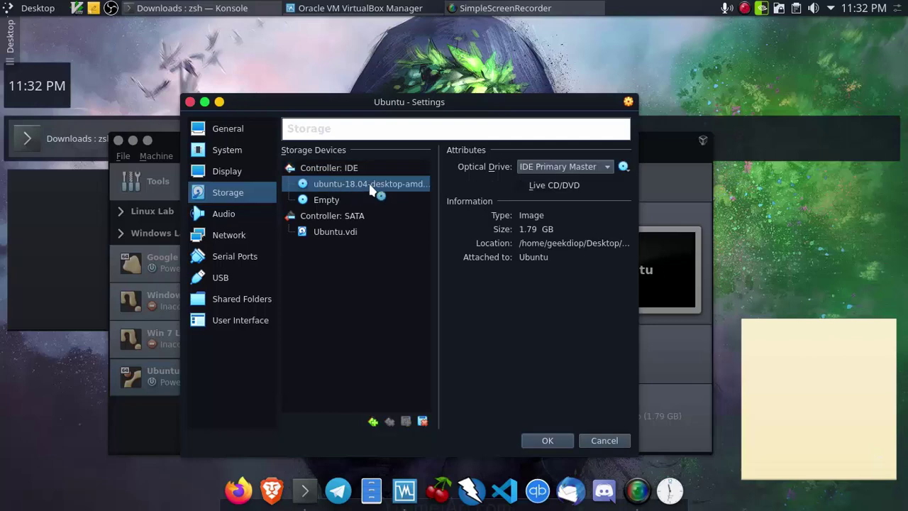
pyautogui.click(422, 423)
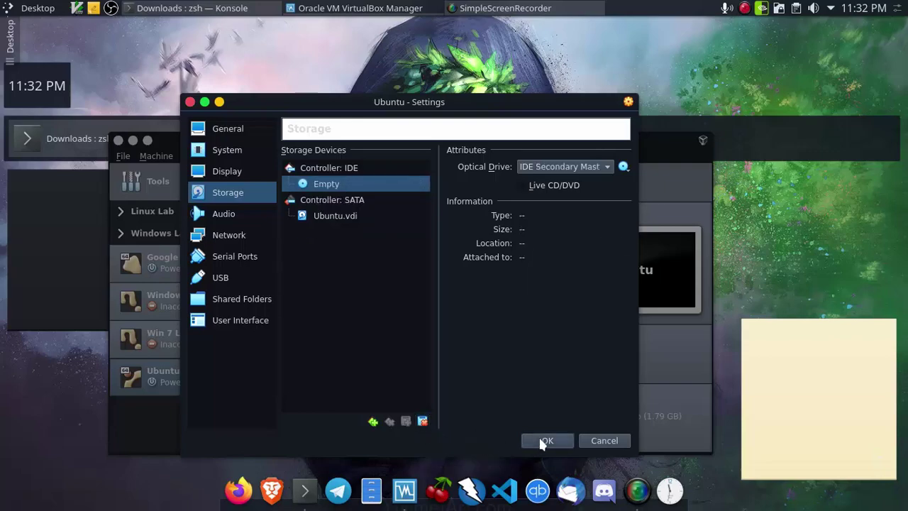
pyautogui.click(539, 436)
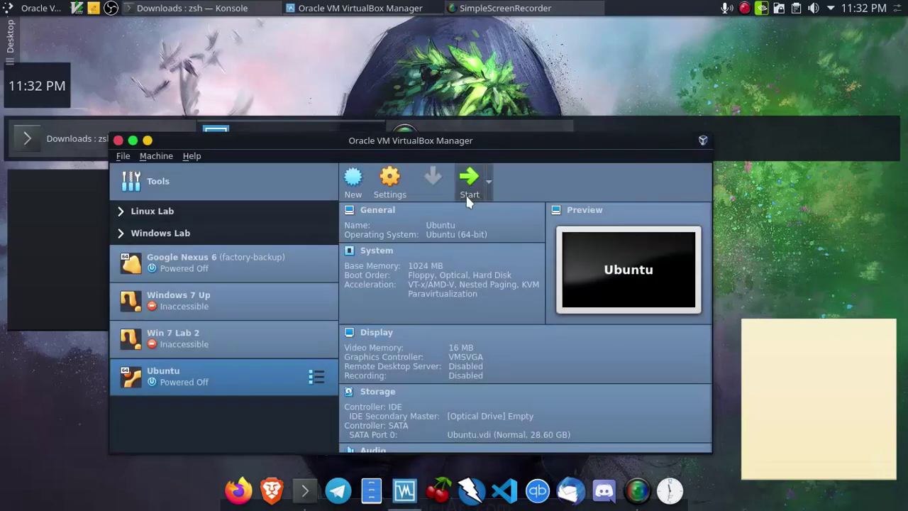
# - Start the Ubuntu VM so it boots from its installed disk to the login screen
pyautogui.click(469, 191)
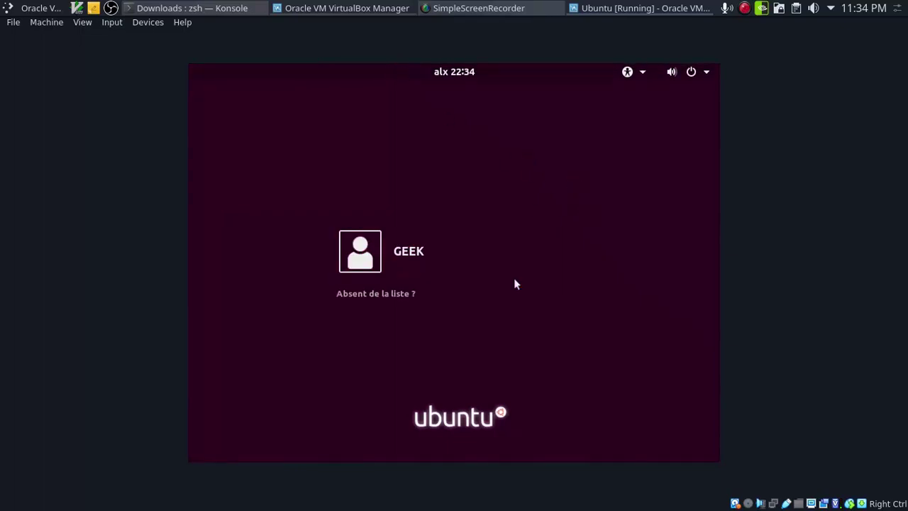
# - Select the GEEK account, enter its password and sign in with Se connecter
pyautogui.click(407, 260)
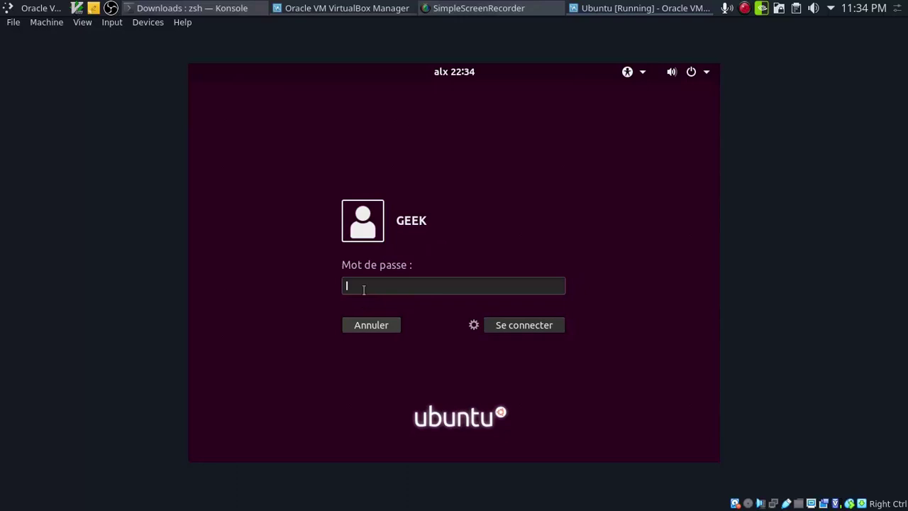
pyautogui.write('********')
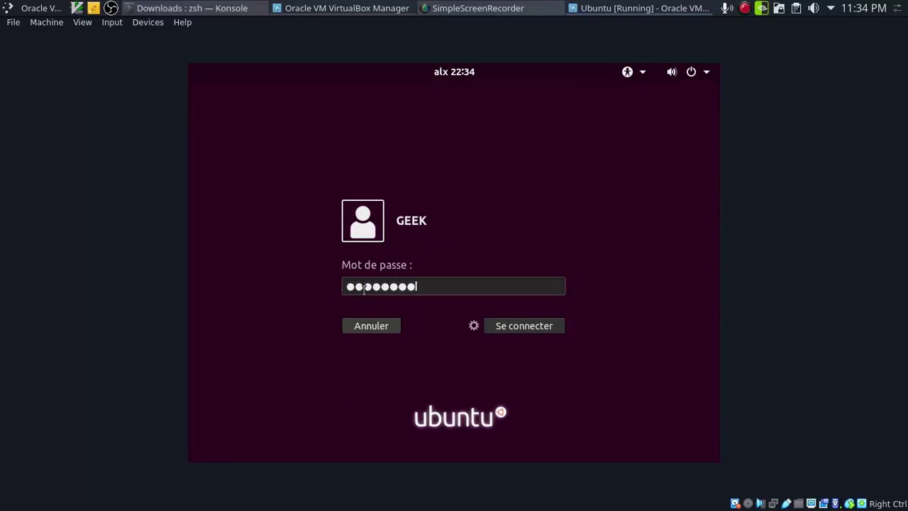
pyautogui.write('*')
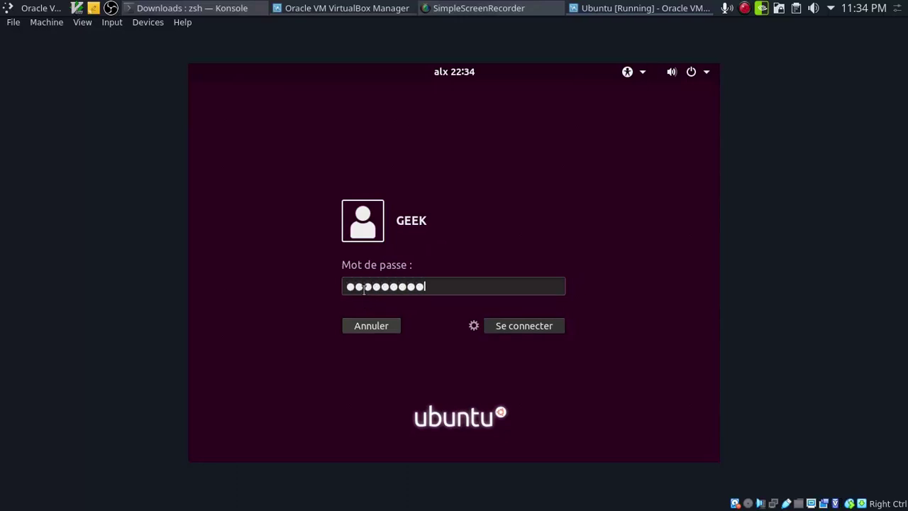
pyautogui.write('****')
pyautogui.click(513, 324)
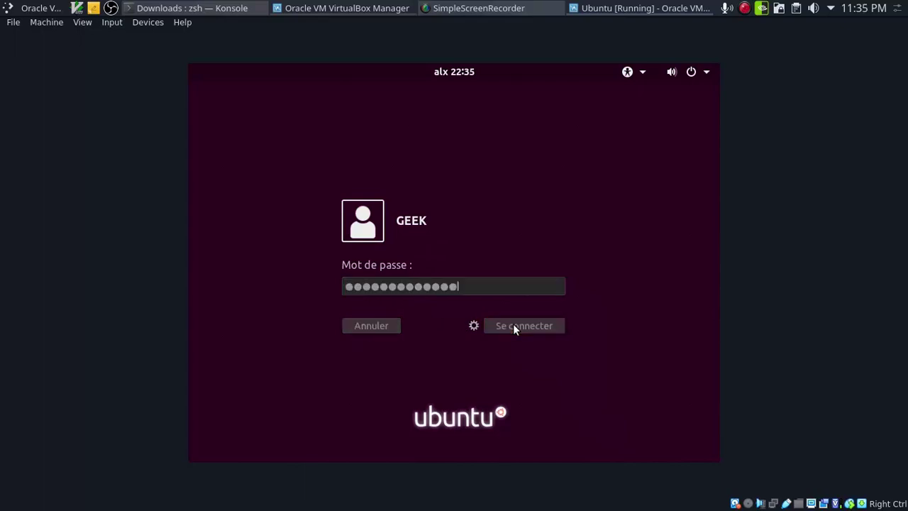